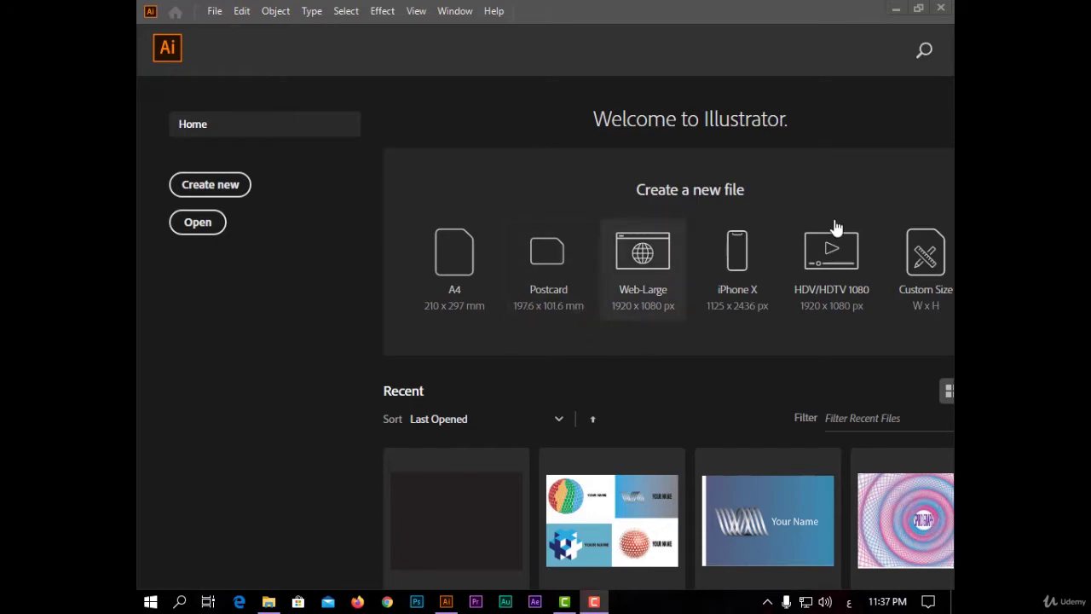
# Step: Scroll the Home screen's presets and recent files, then open Search and return to Home
pyautogui.click(234, 187)
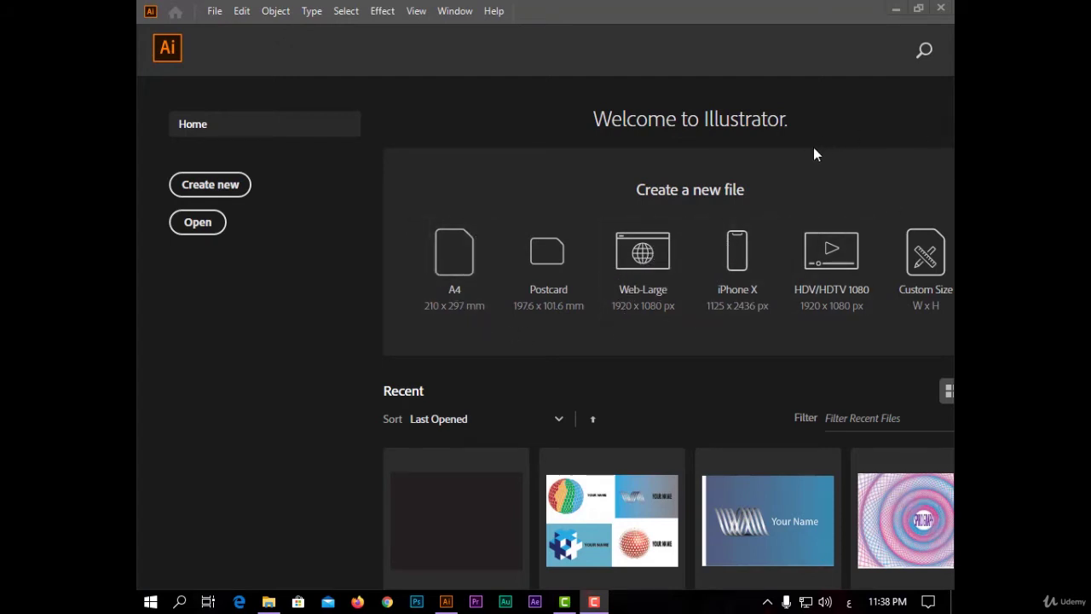
pyautogui.scroll(-3, 813, 149)
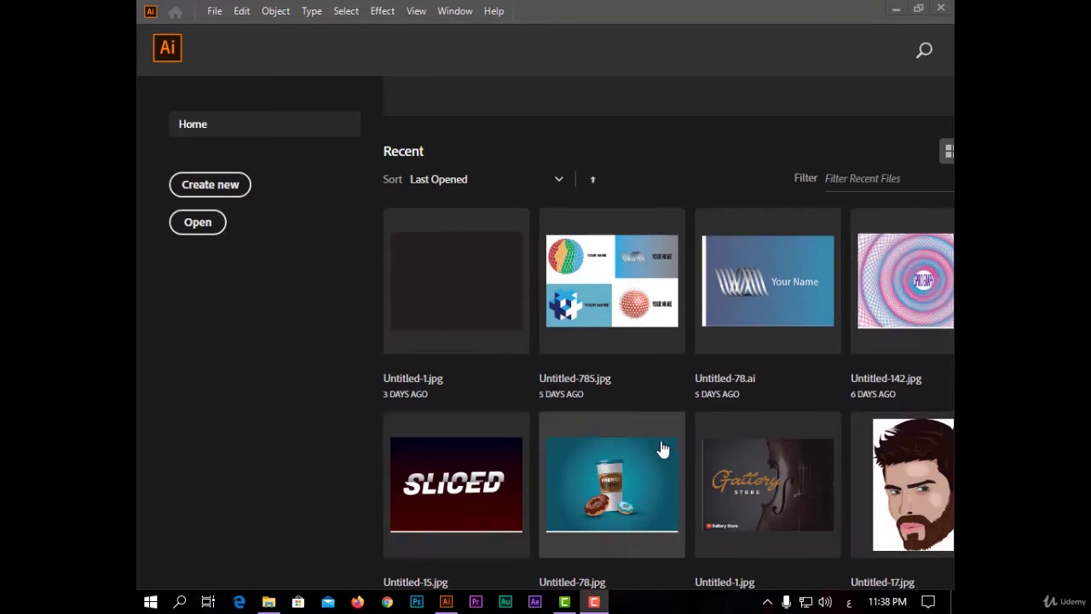
pyautogui.scroll(3, 525, 395)
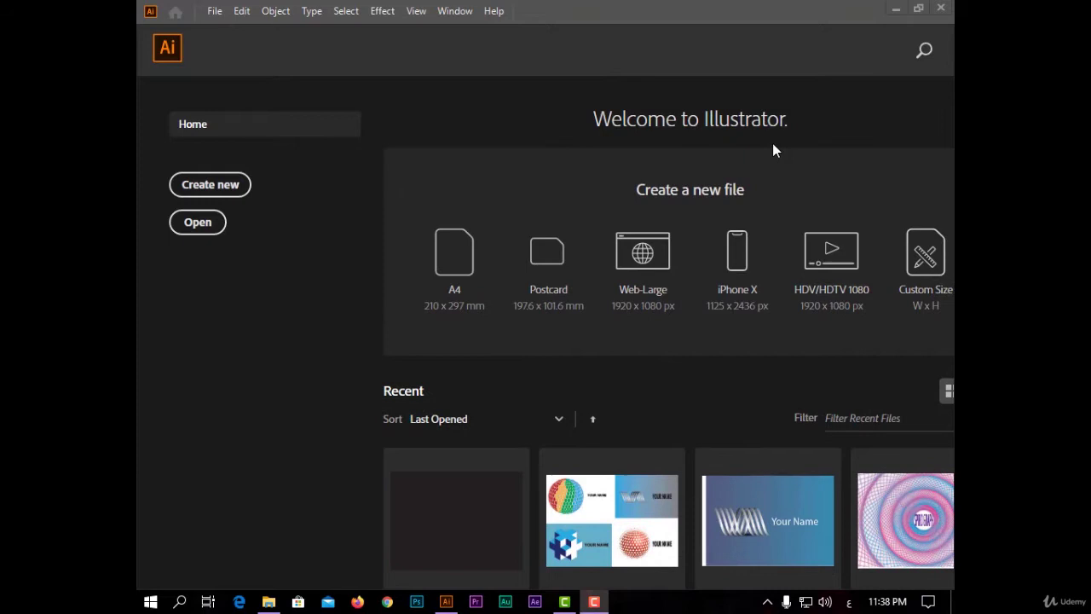
pyautogui.click(924, 53)
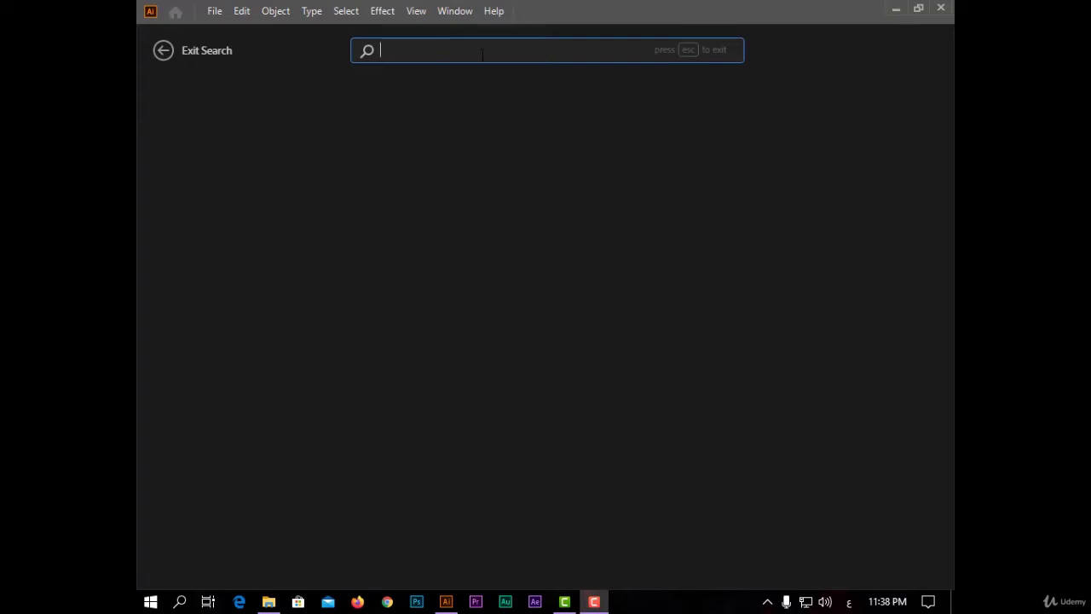
pyautogui.click(162, 50)
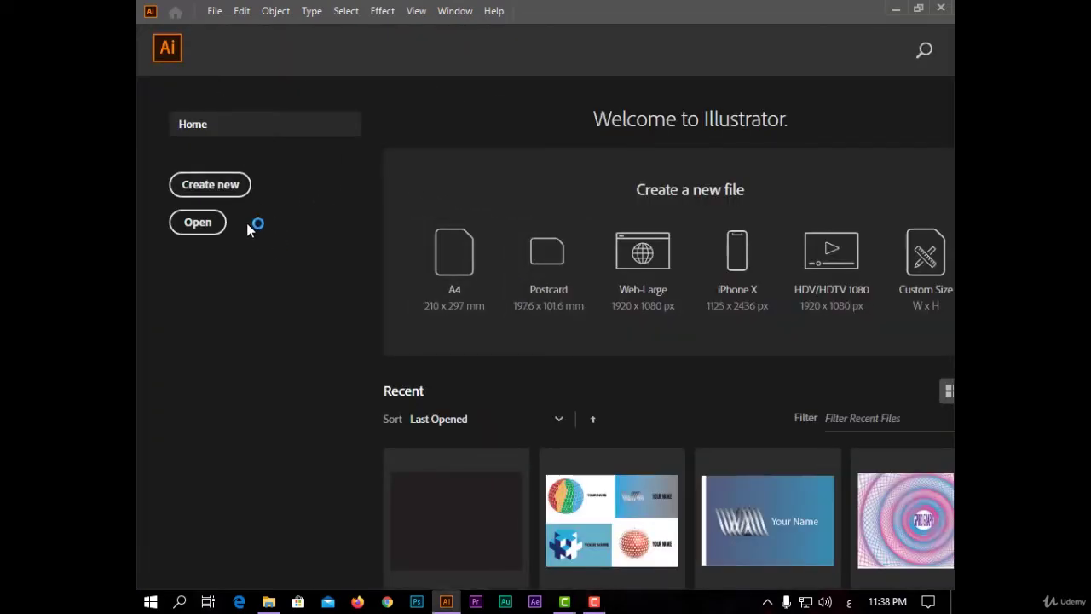
# Step: Bring up the New Document dialog with Ctrl+N, close and reopen it, and reposition it
pyautogui.hotkey('ctrl', 'n')
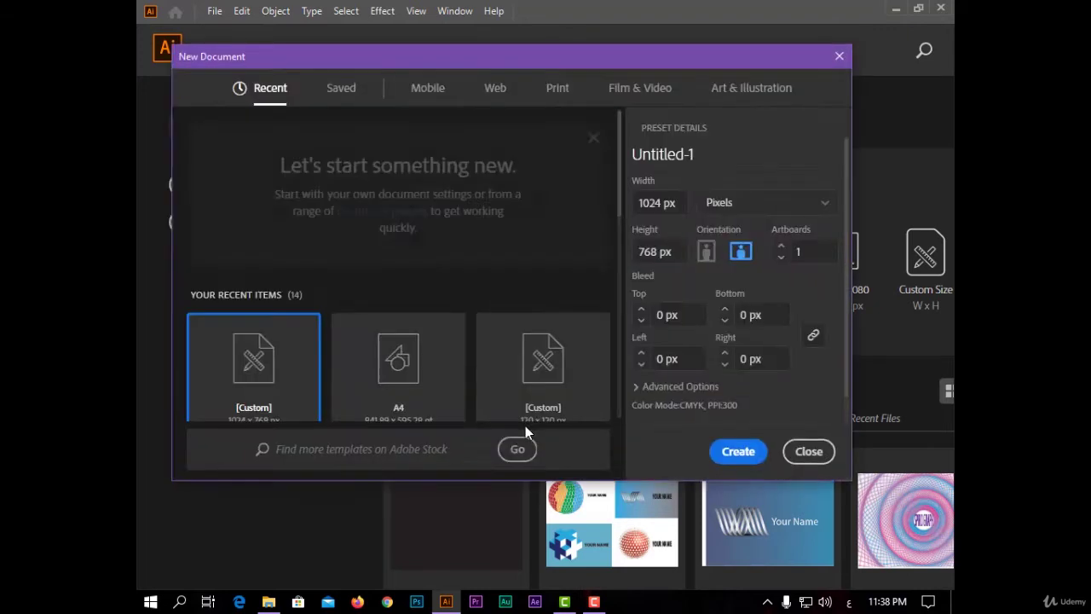
pyautogui.moveTo(271, 68); pyautogui.dragTo(291, 100)
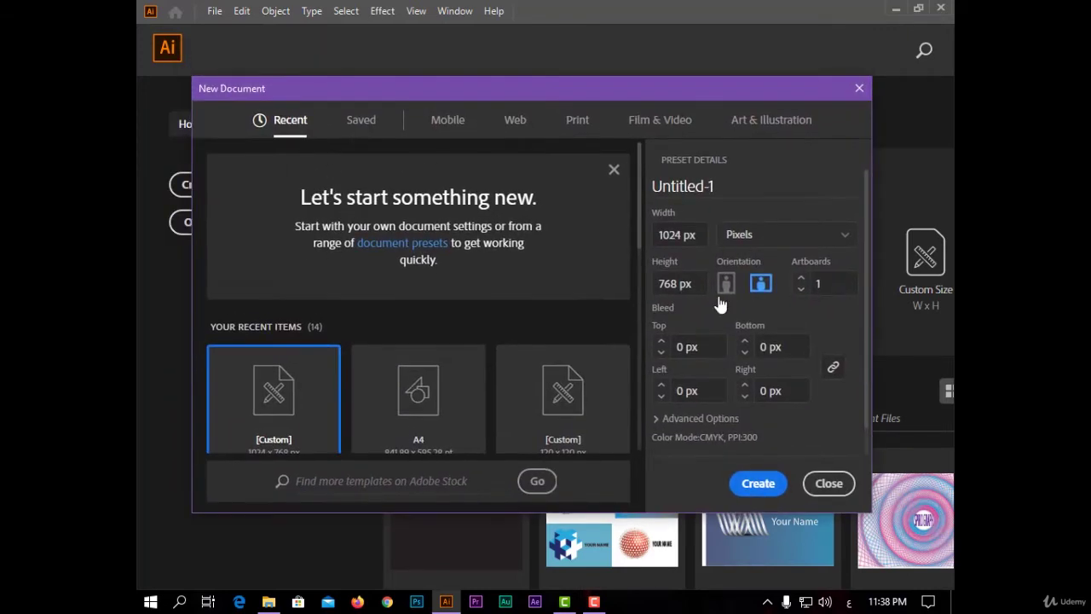
pyautogui.moveTo(509, 97); pyautogui.dragTo(527, 92)
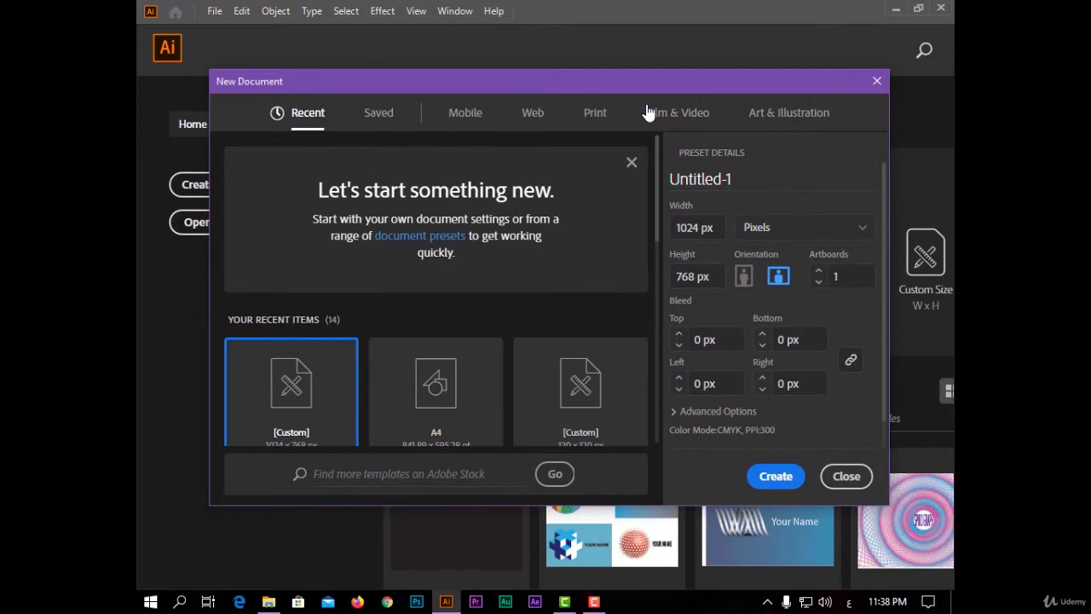
pyautogui.click(876, 82)
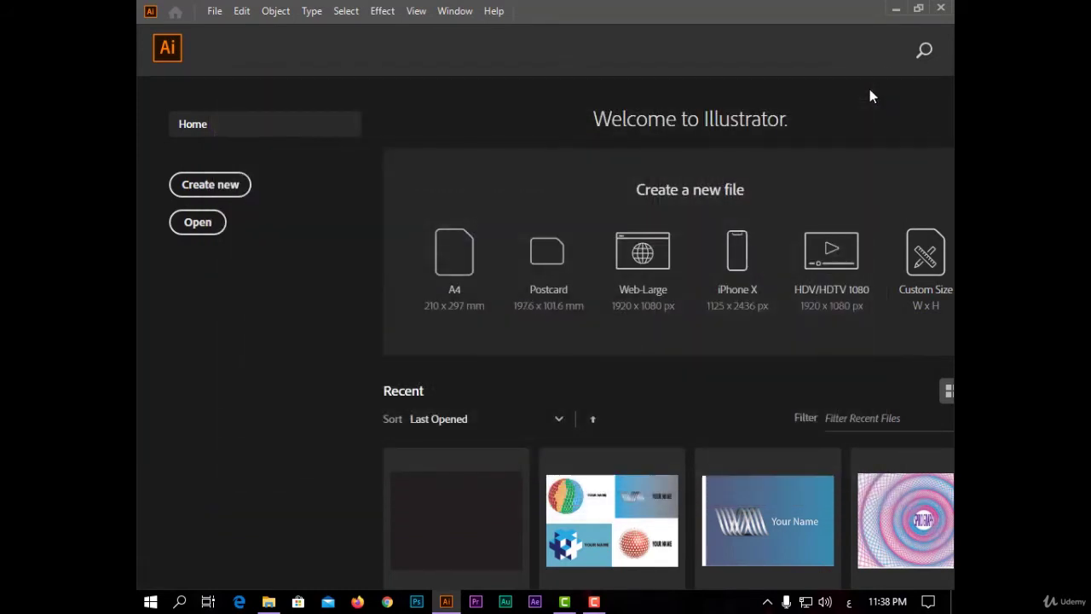
pyautogui.hotkey('ctrl', 'n')
pyautogui.moveTo(592, 81)
pyautogui.mouseDown()
pyautogui.moveTo(591, 59)
pyautogui.moveTo(583, 67)
pyautogui.mouseUp()
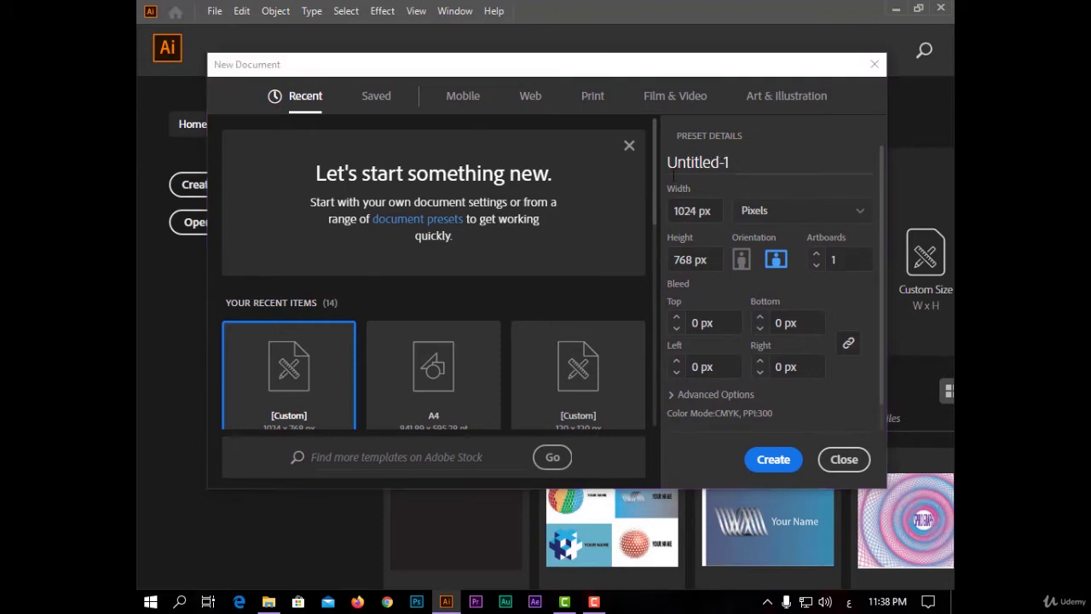
# Step: Select the Untitled-1 name and check the units list, keeping Pixels
pyautogui.click(720, 166)
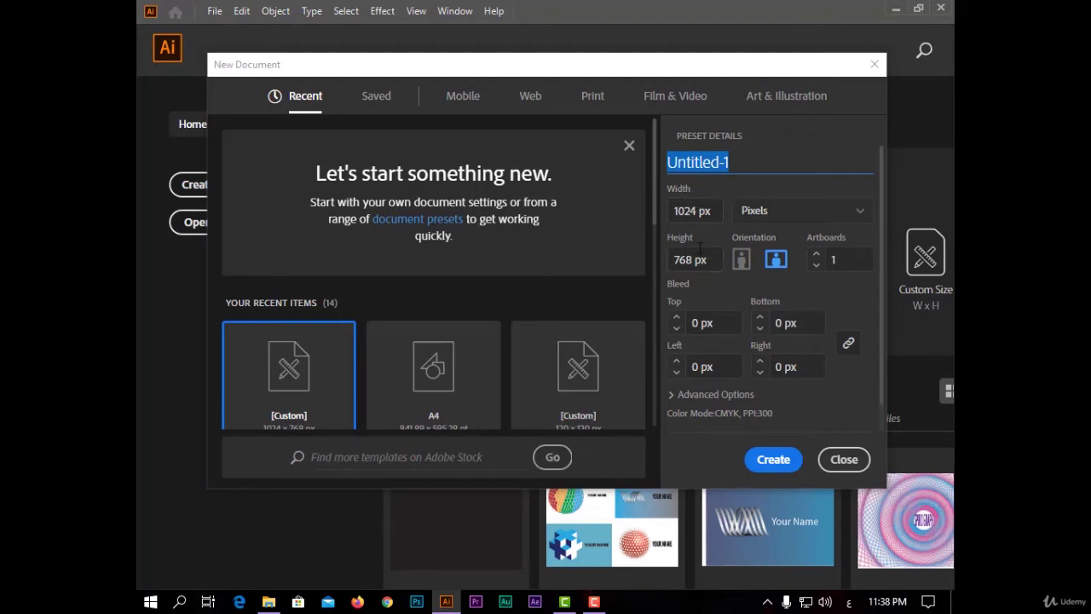
pyautogui.click(742, 216)
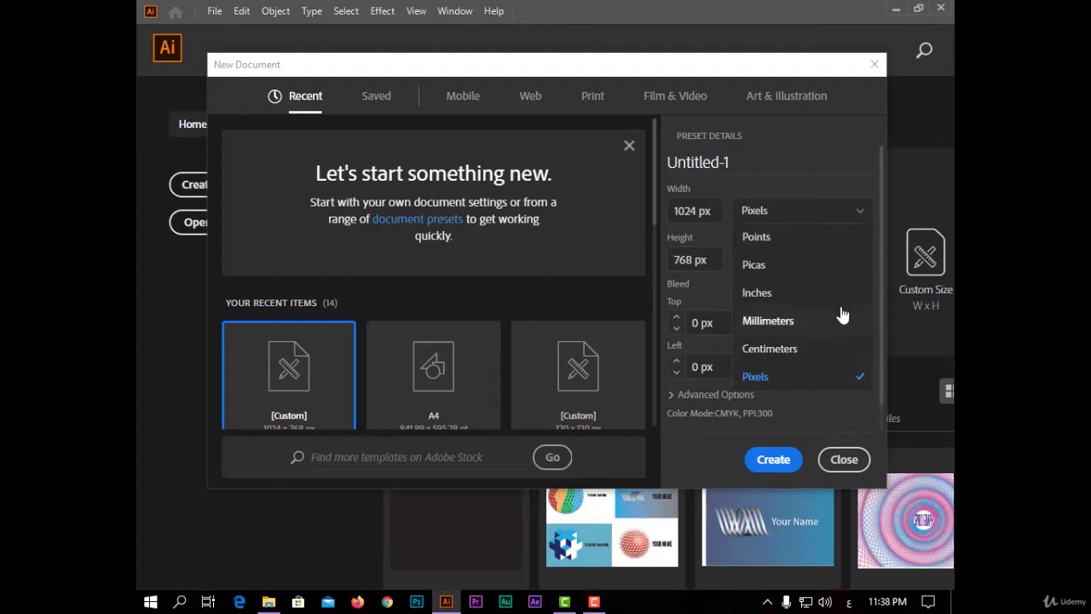
pyautogui.click(699, 287)
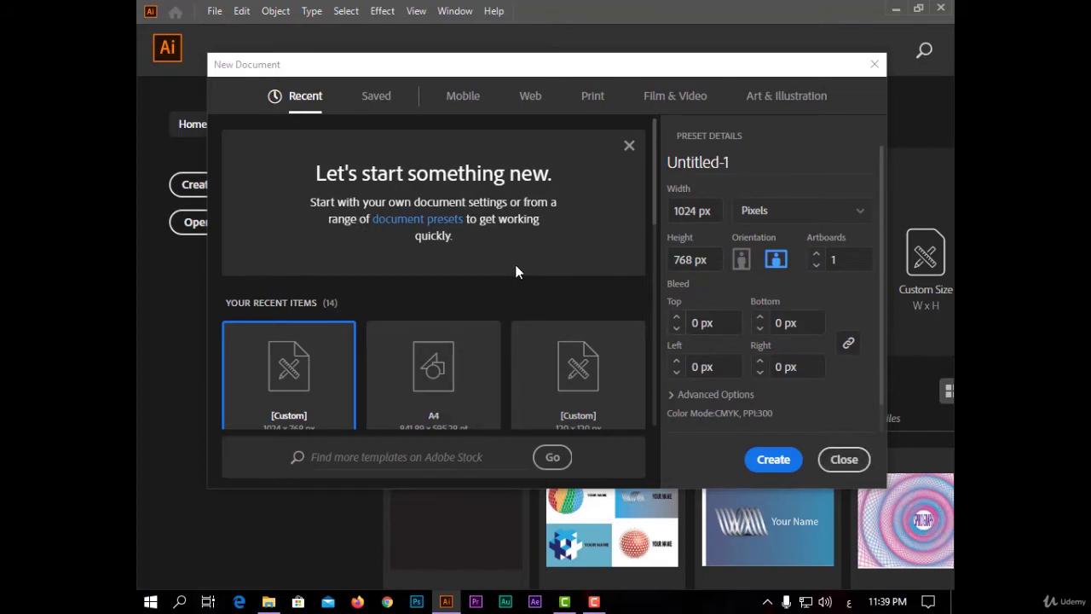
pyautogui.click(677, 399)
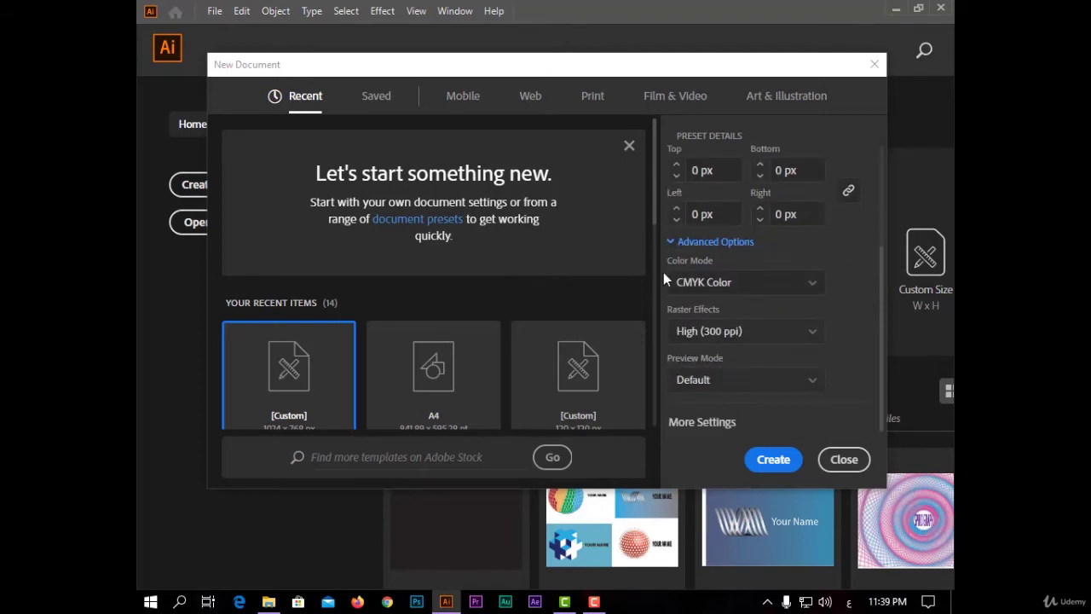
pyautogui.click(703, 285)
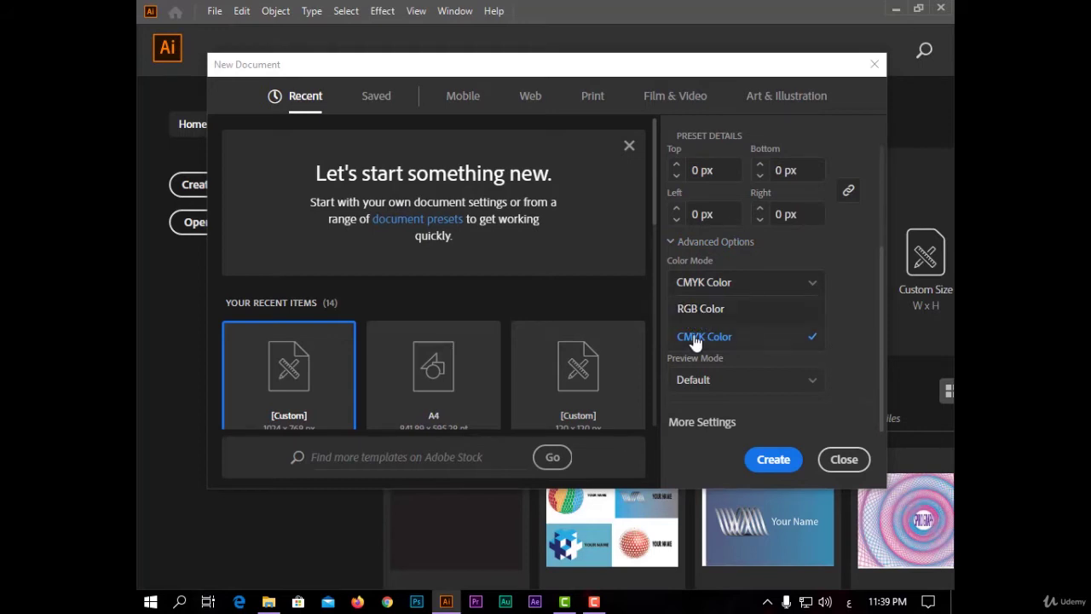
pyautogui.click(849, 334)
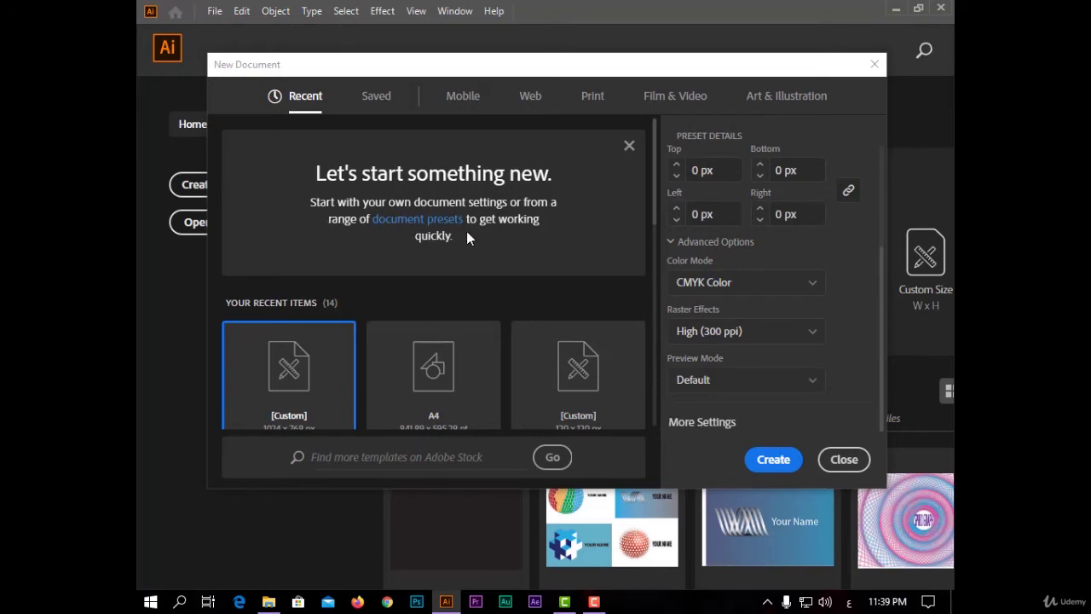
pyautogui.click(740, 339)
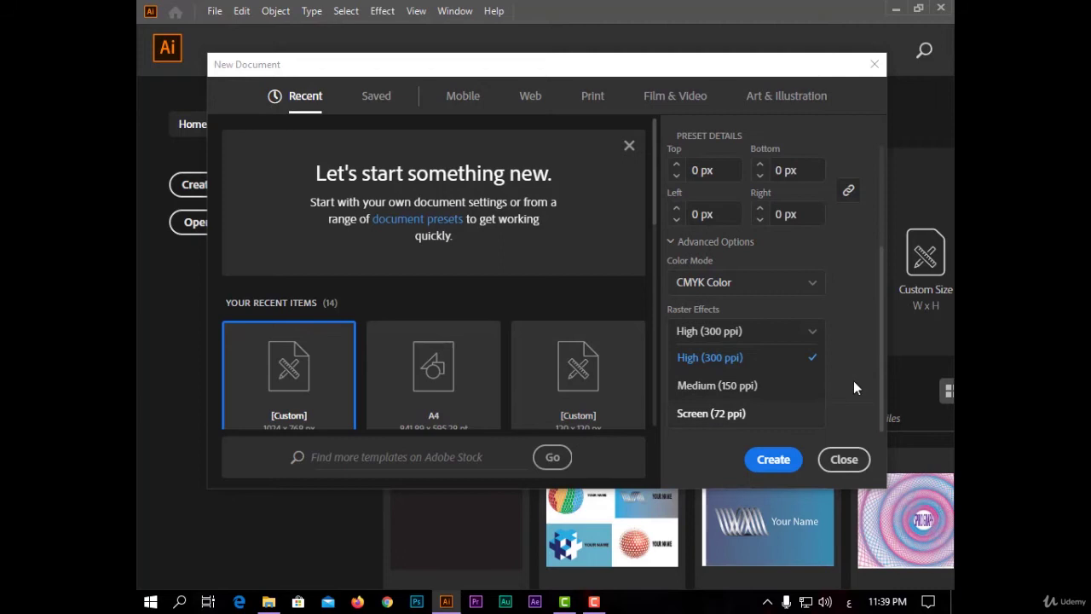
pyautogui.click(755, 353)
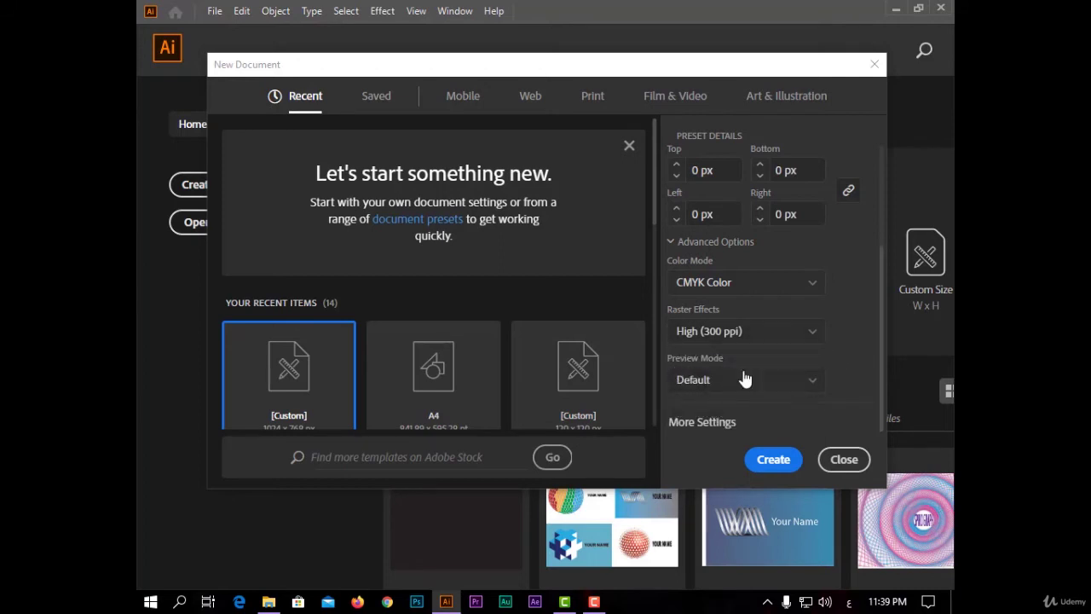
pyautogui.click(708, 385)
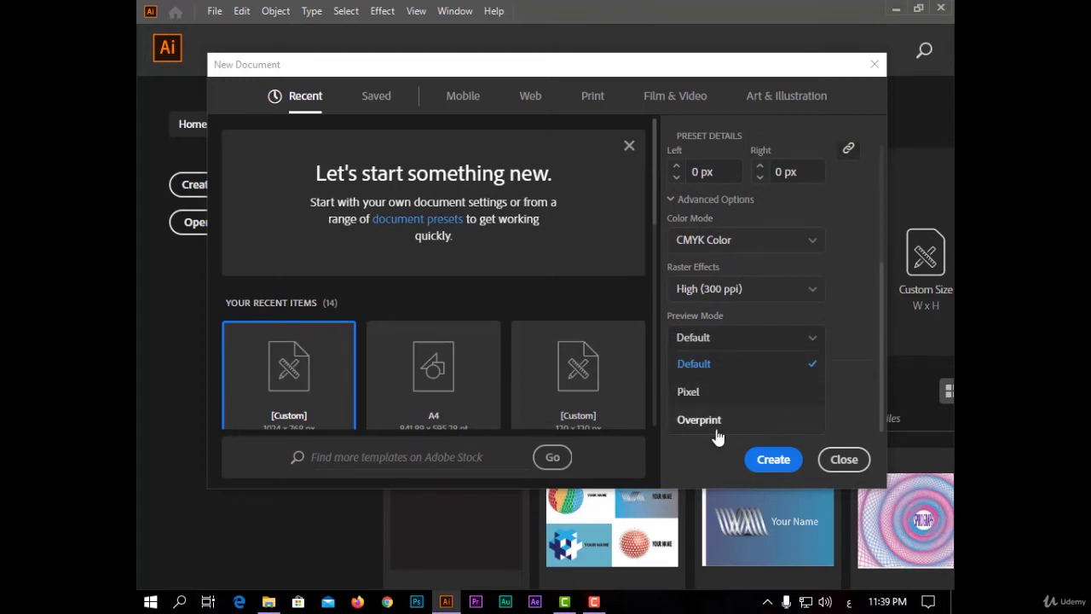
pyautogui.click(856, 364)
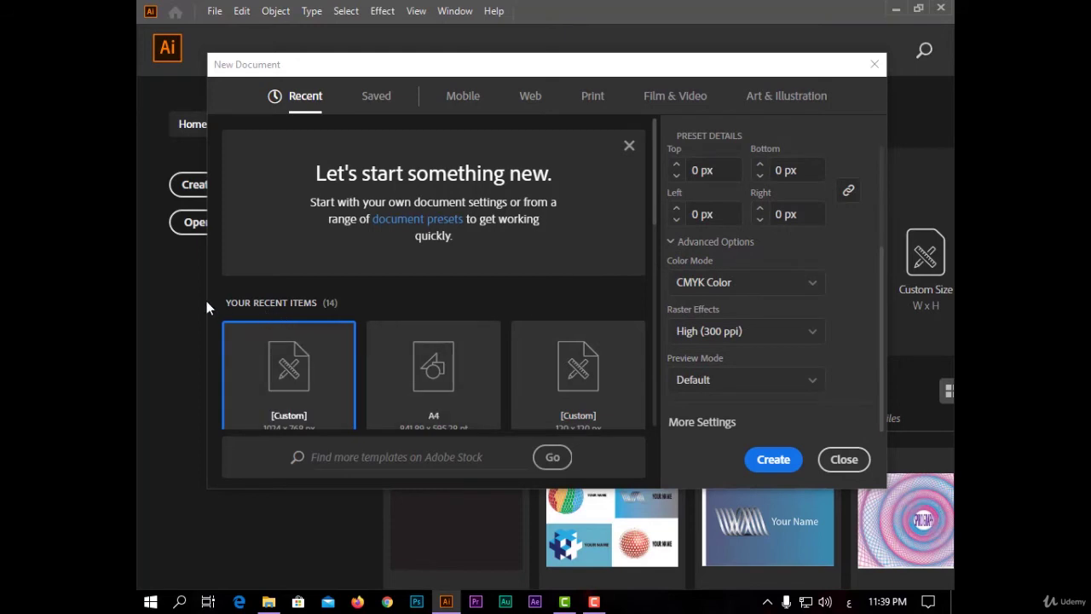
pyautogui.scroll(-10, 430, 313)
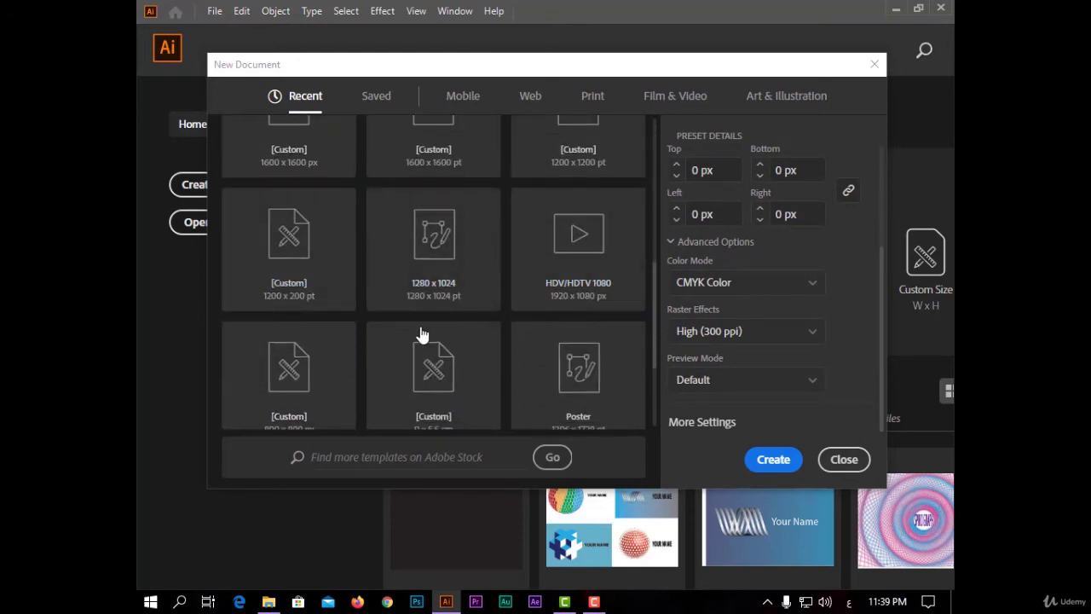
# Step: Browse the Saved, Mobile, Web, Print, Film & Video and Art & Illustration presets
pyautogui.scroll(10, 409, 333)
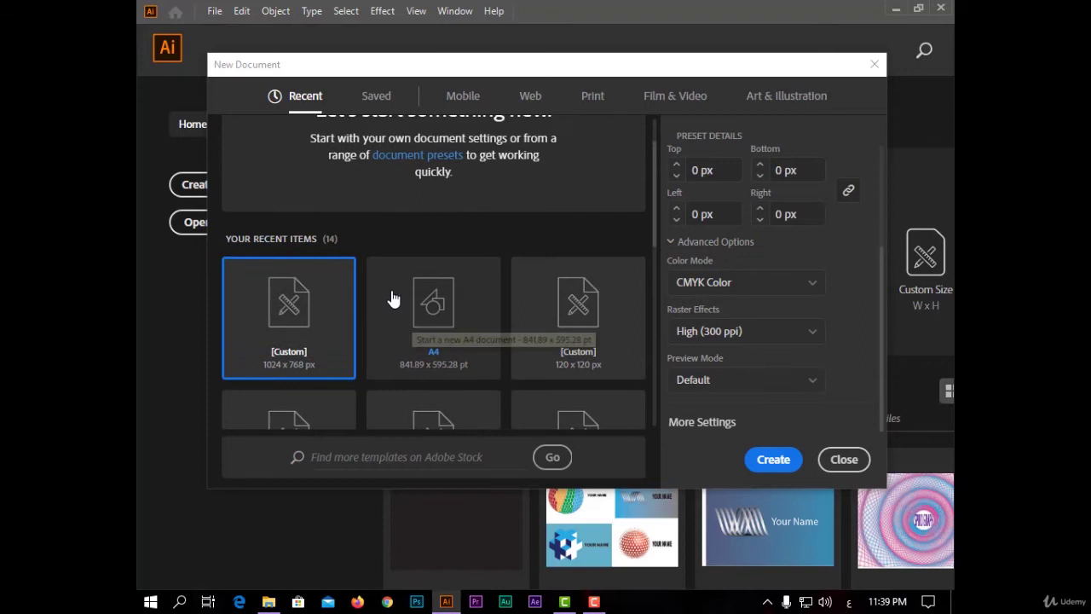
pyautogui.click(380, 100)
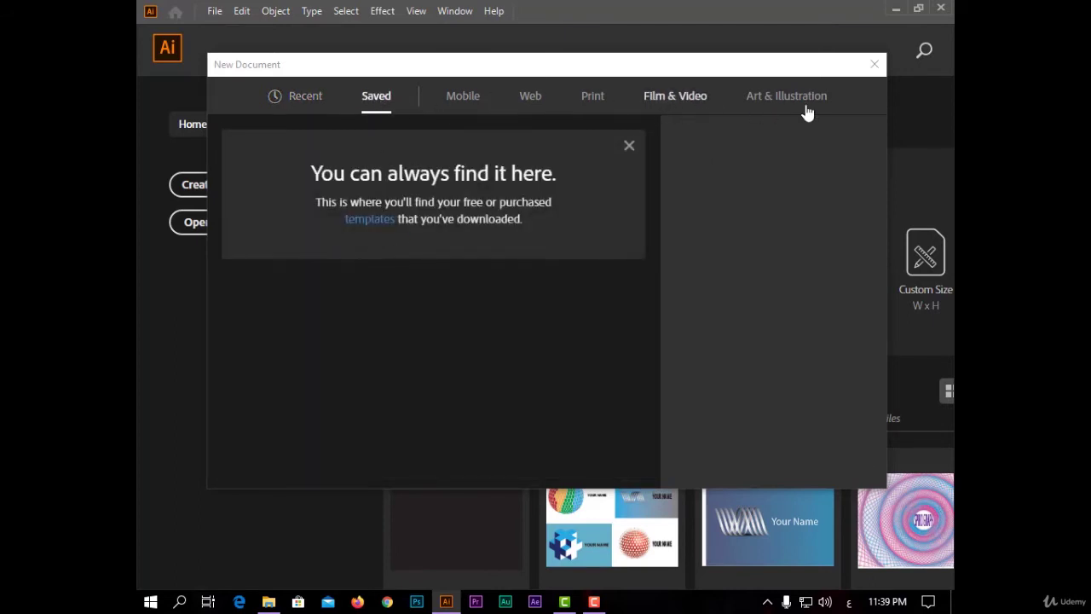
pyautogui.click(474, 108)
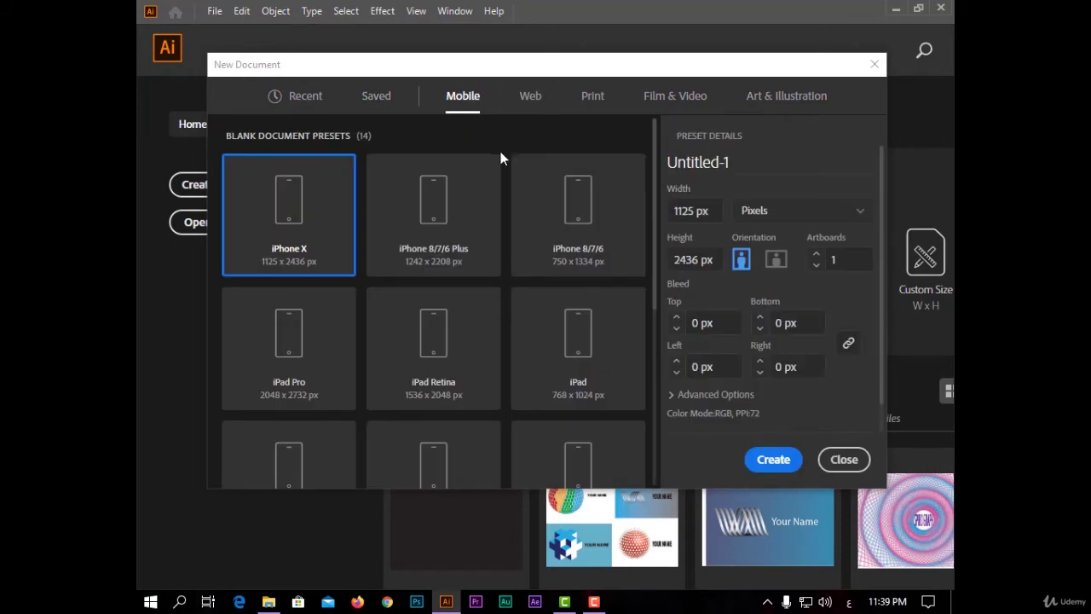
pyautogui.scroll(-3, 495, 196)
pyautogui.scroll(3, 491, 194)
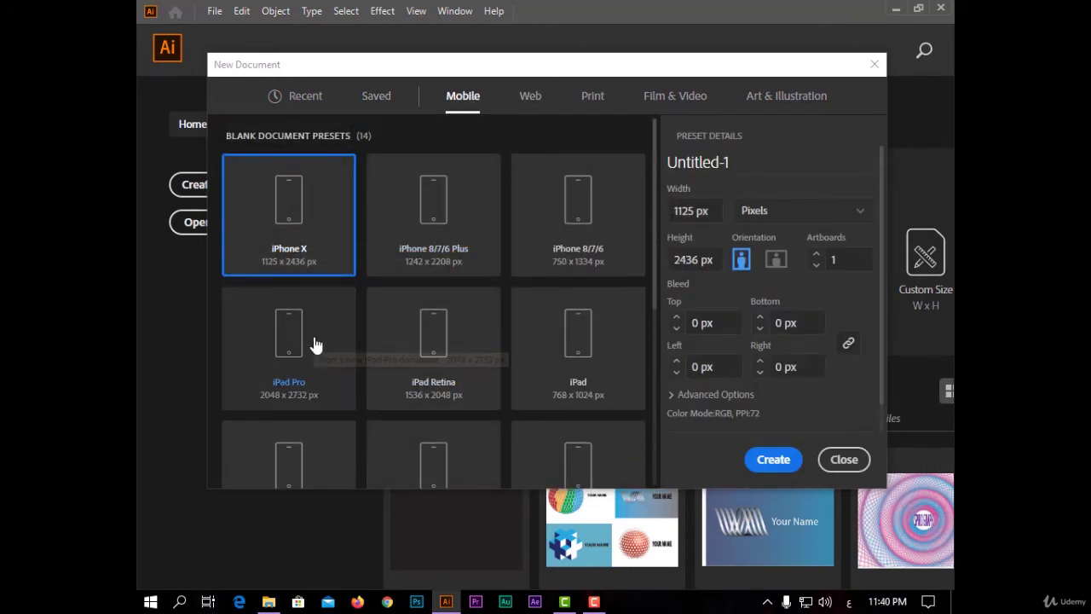
pyautogui.click(537, 96)
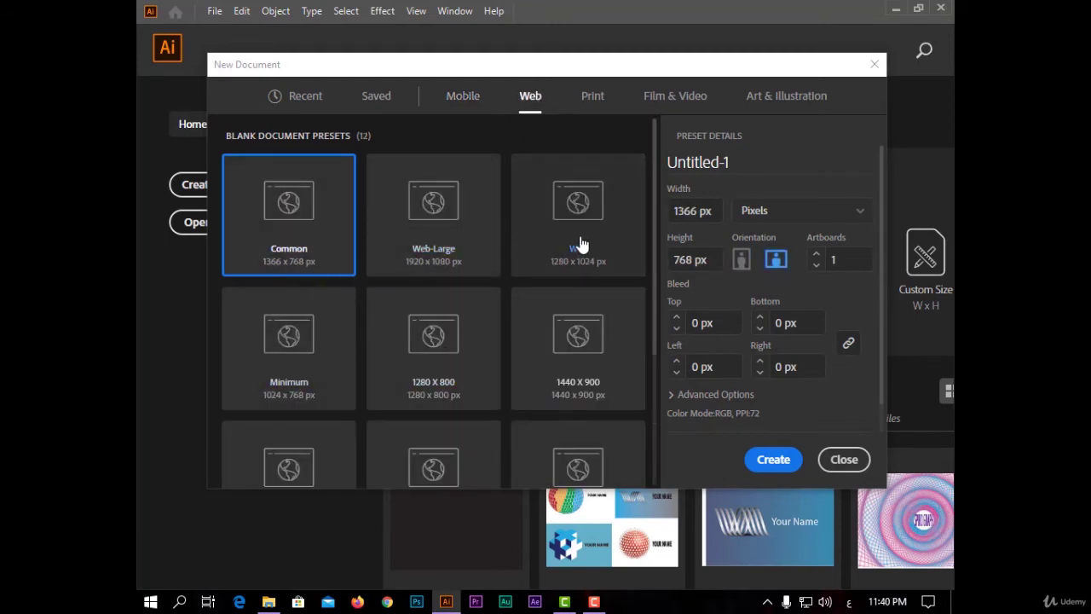
pyautogui.click(592, 97)
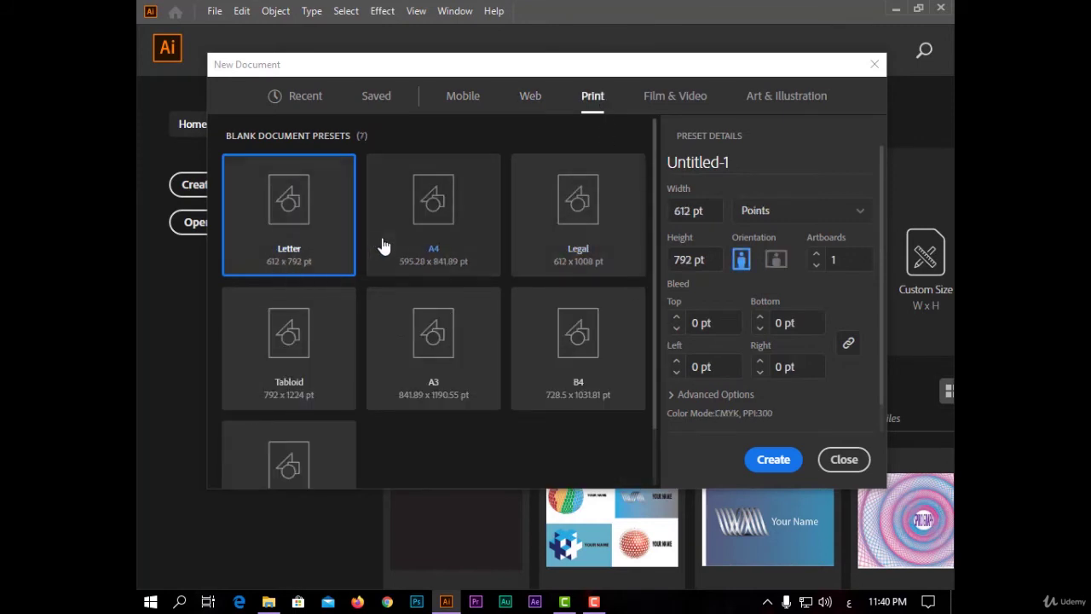
pyautogui.click(667, 96)
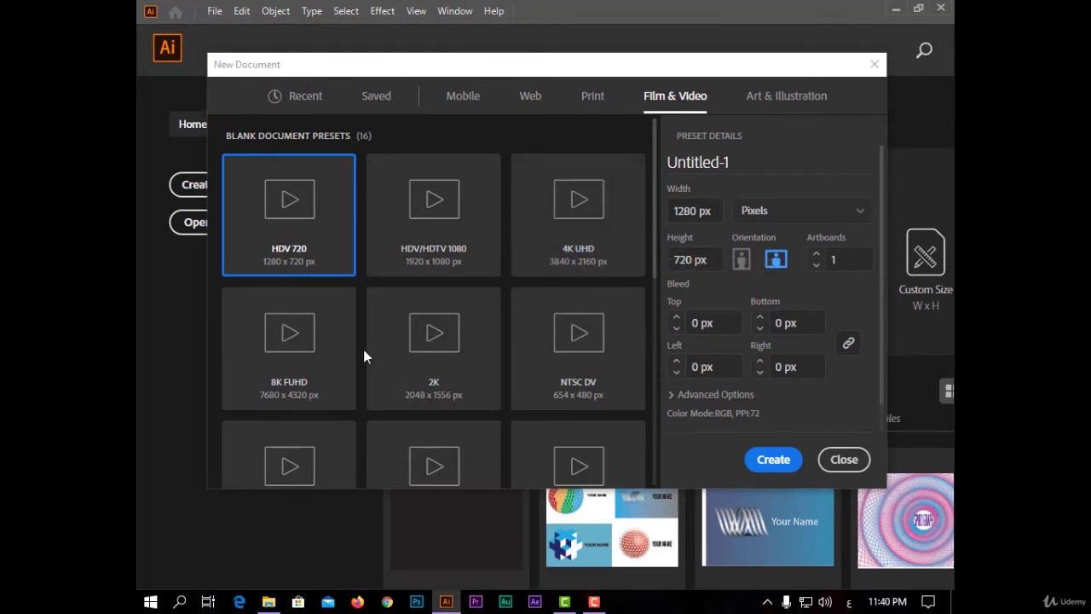
pyautogui.click(797, 103)
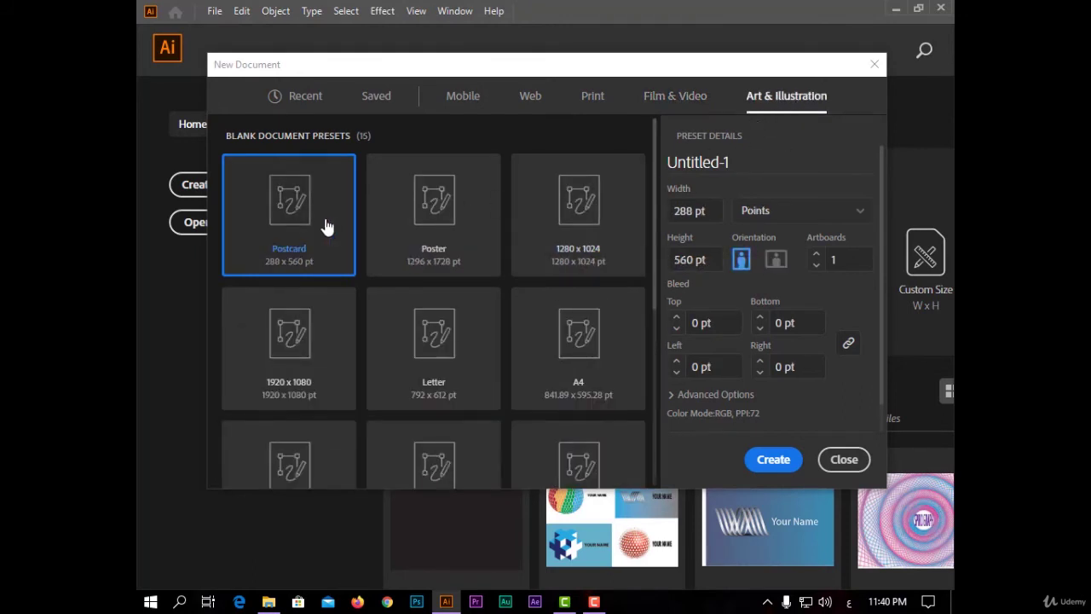
pyautogui.scroll(-4, 511, 326)
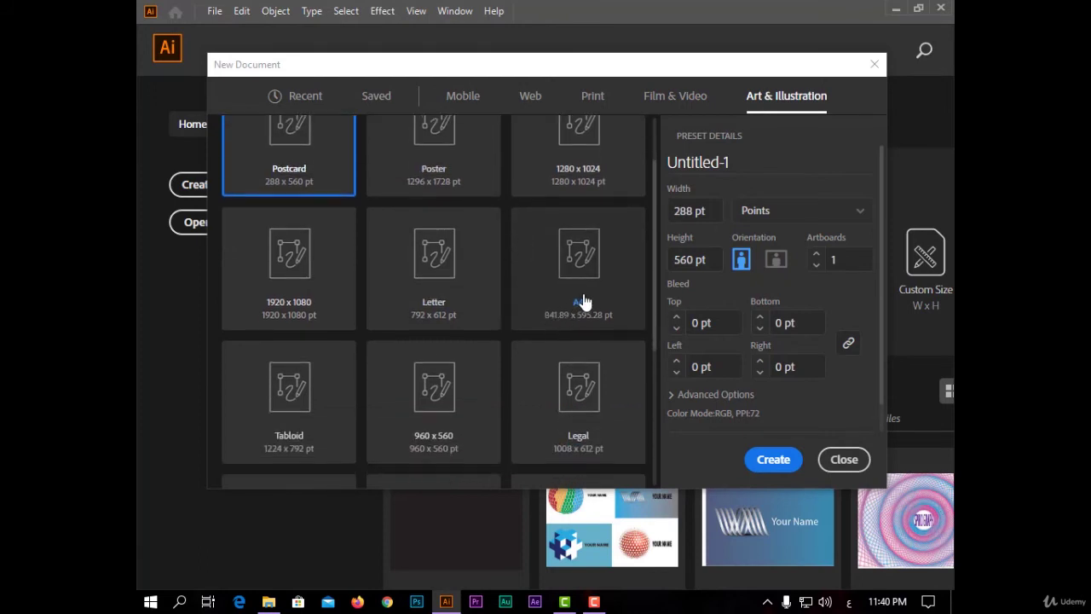
pyautogui.scroll(-1, 324, 333)
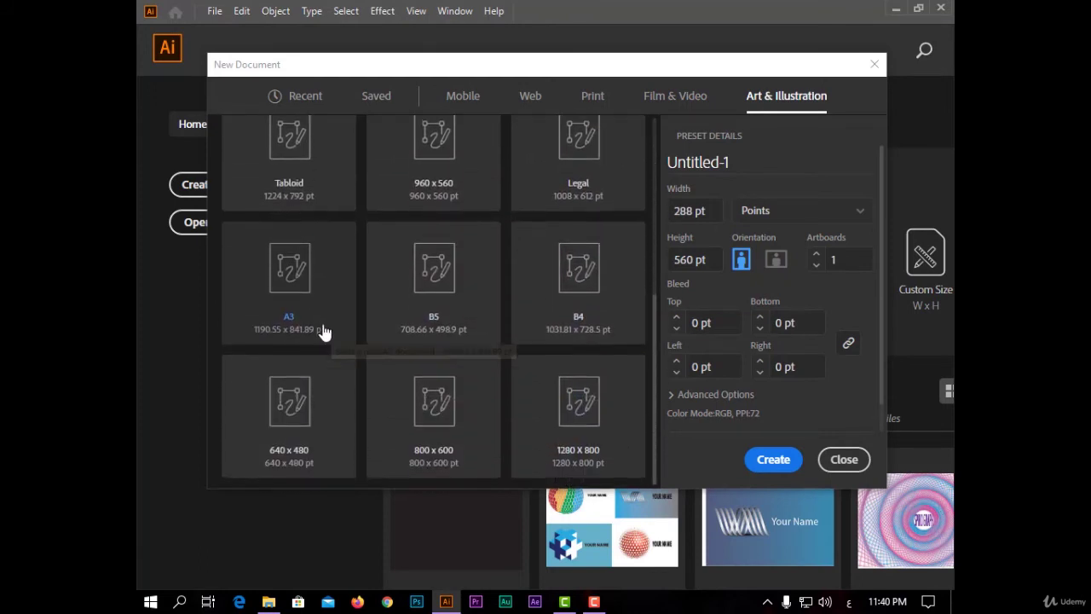
pyautogui.scroll(5, 522, 324)
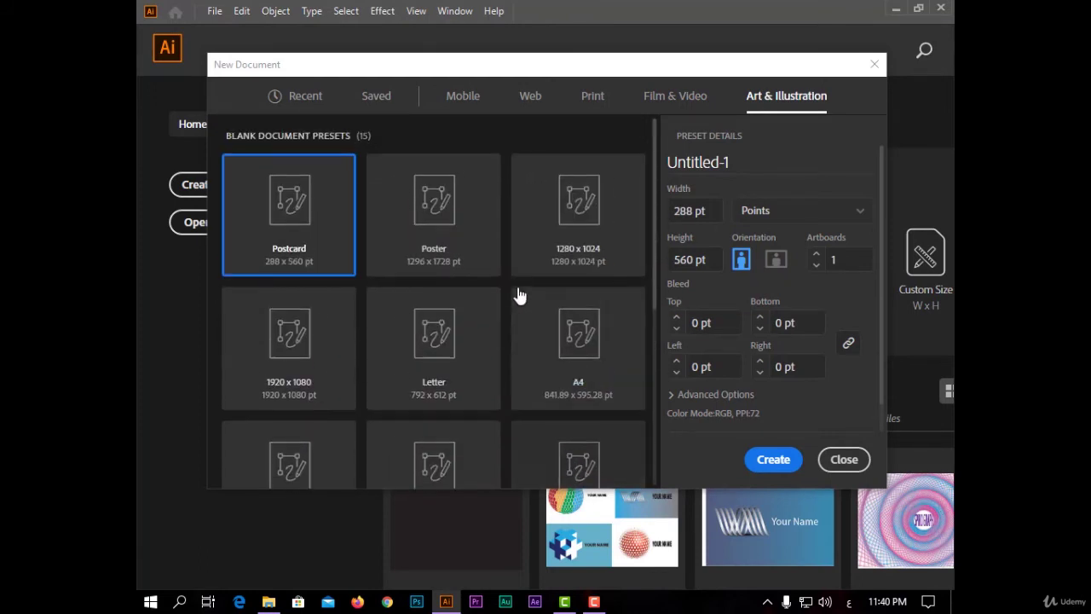
# Step: Pick the recent A4 landscape preset (841.89 × 595.276 pt) and create the document
pyautogui.click(474, 99)
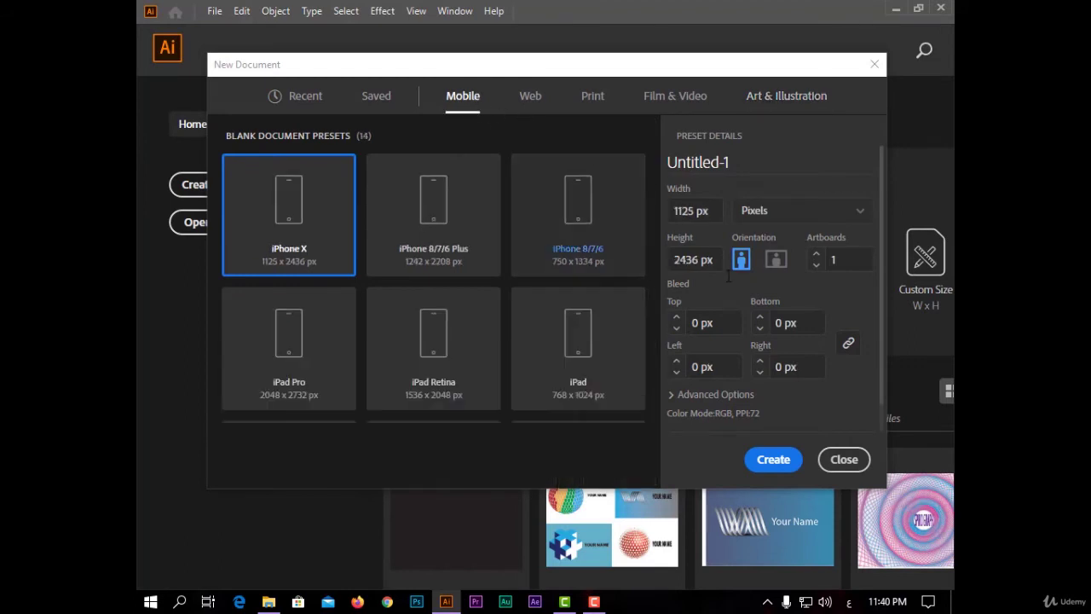
pyautogui.click(373, 107)
pyautogui.click(294, 106)
pyautogui.scroll(-4, 429, 285)
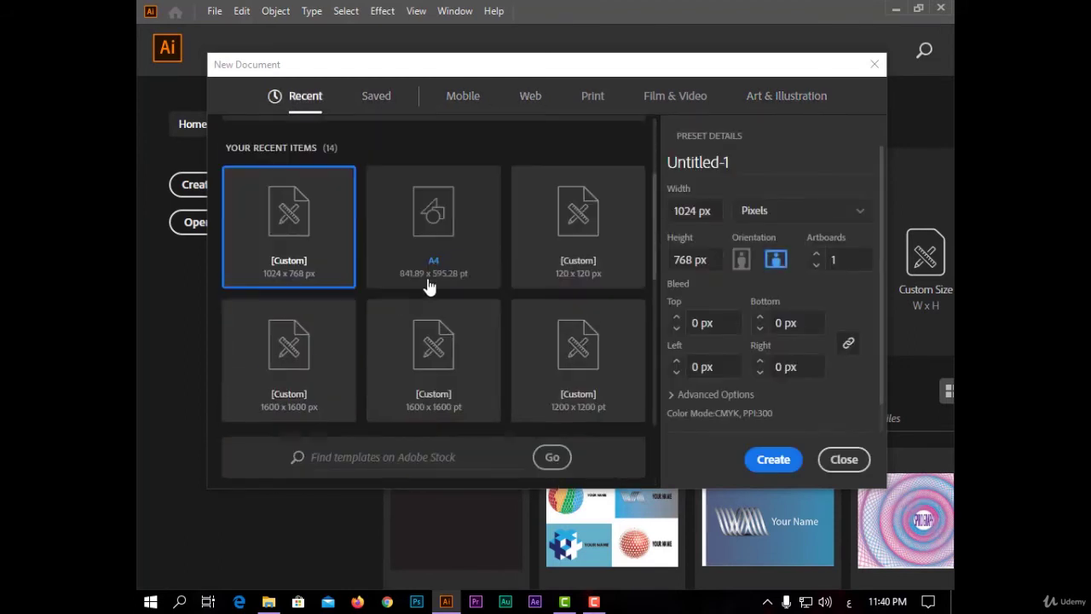
pyautogui.click(477, 183)
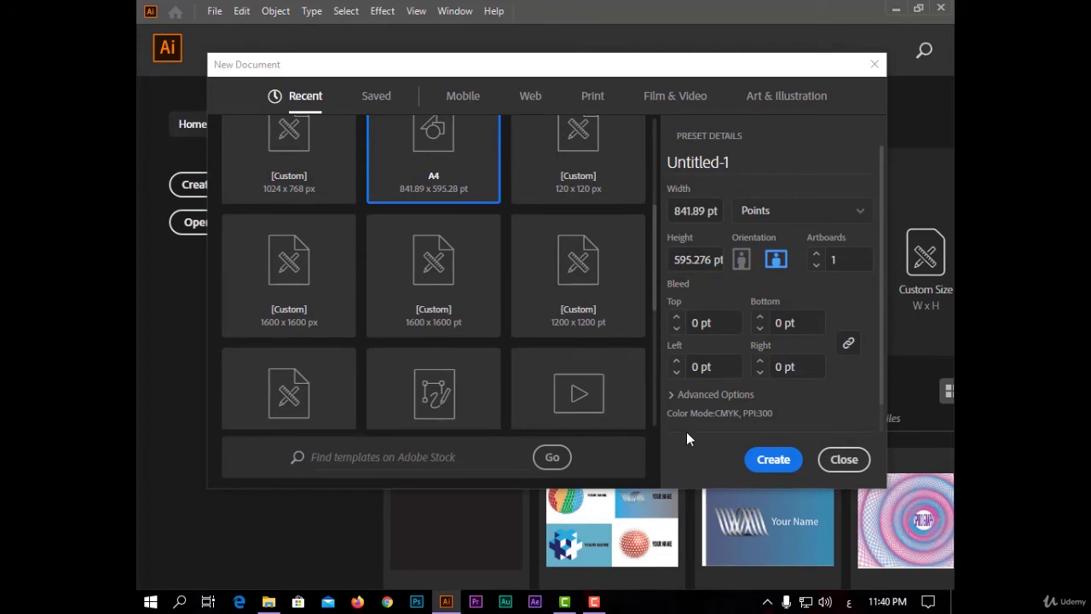
pyautogui.click(772, 461)
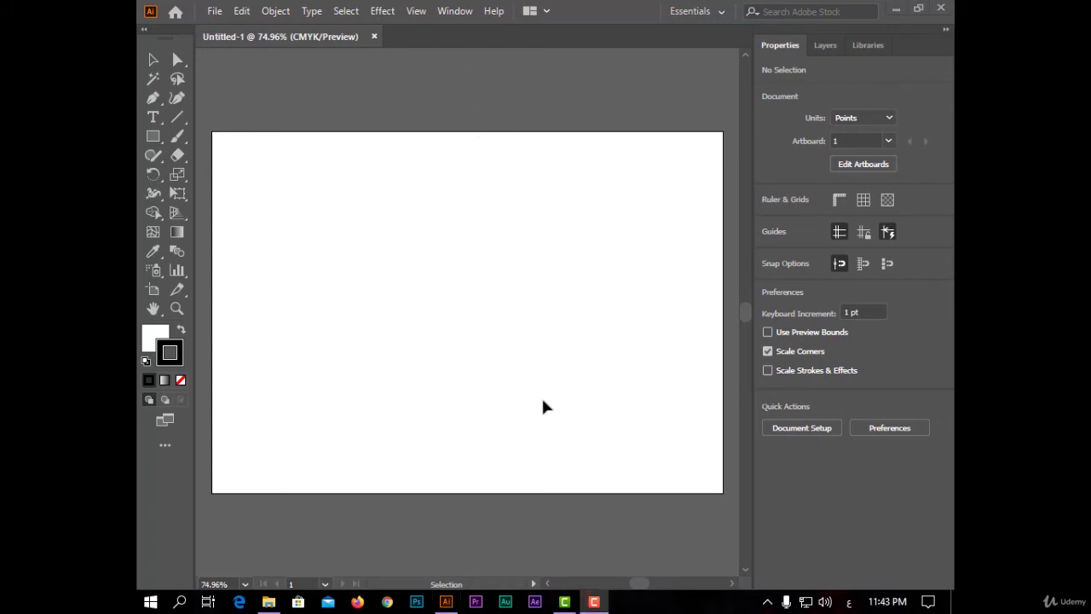
# Step: Open Edit > Keyboard Shortcuts, keeping the Illustrator Defaults set and Tools list
pyautogui.click(244, 12)
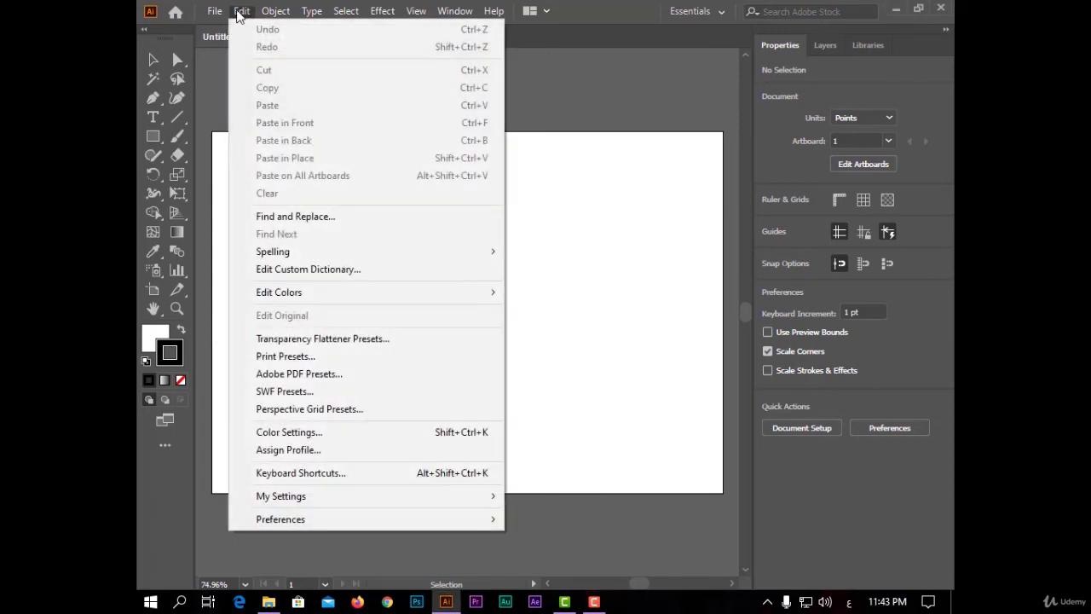
pyautogui.click(431, 470)
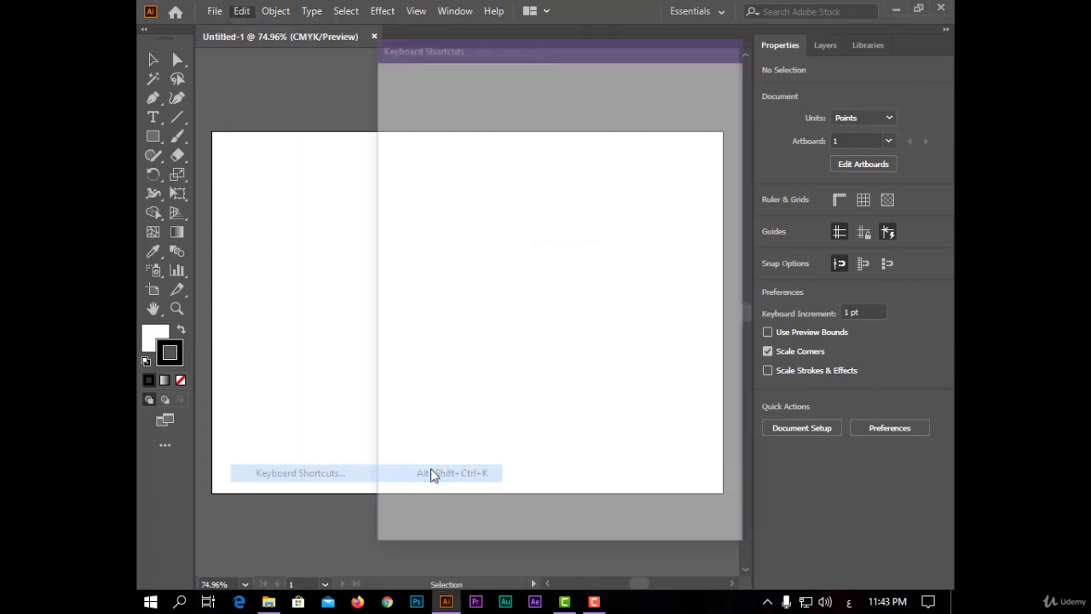
pyautogui.moveTo(440, 38); pyautogui.dragTo(406, 16)
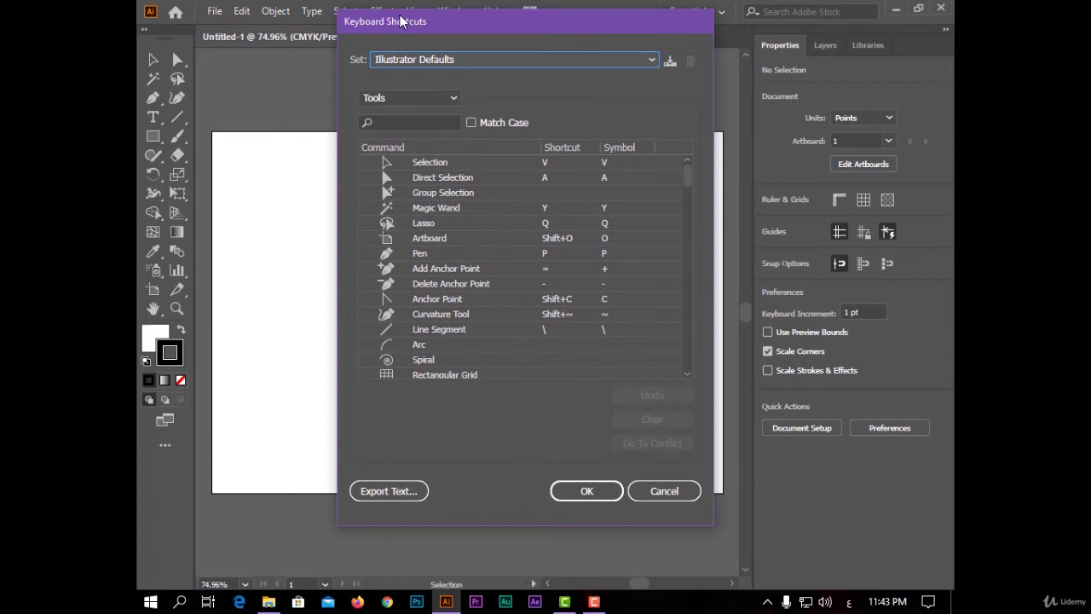
pyautogui.click(628, 65)
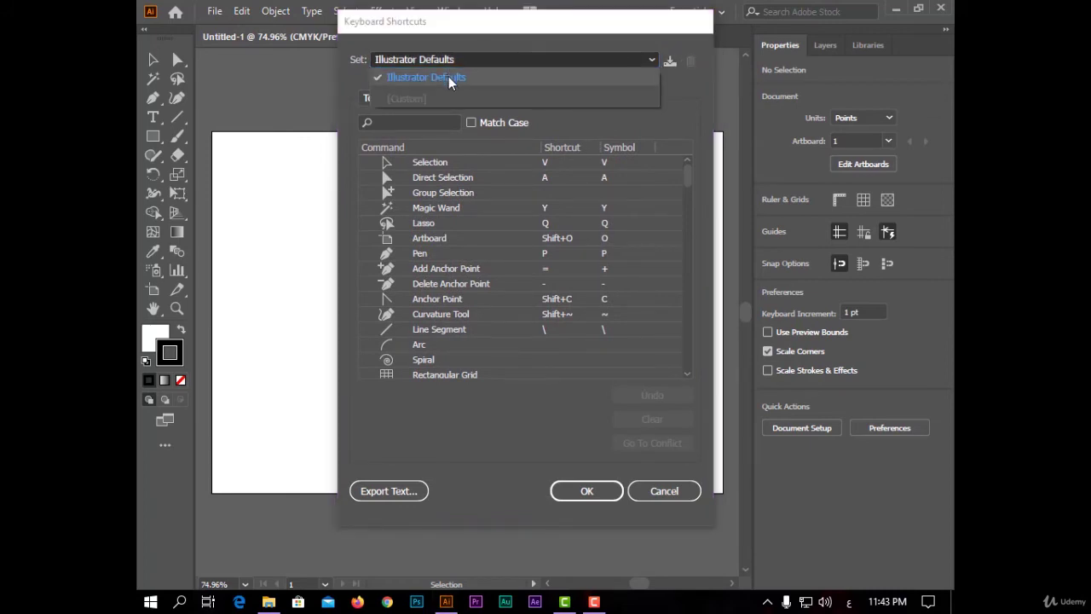
pyautogui.click(449, 78)
pyautogui.click(455, 99)
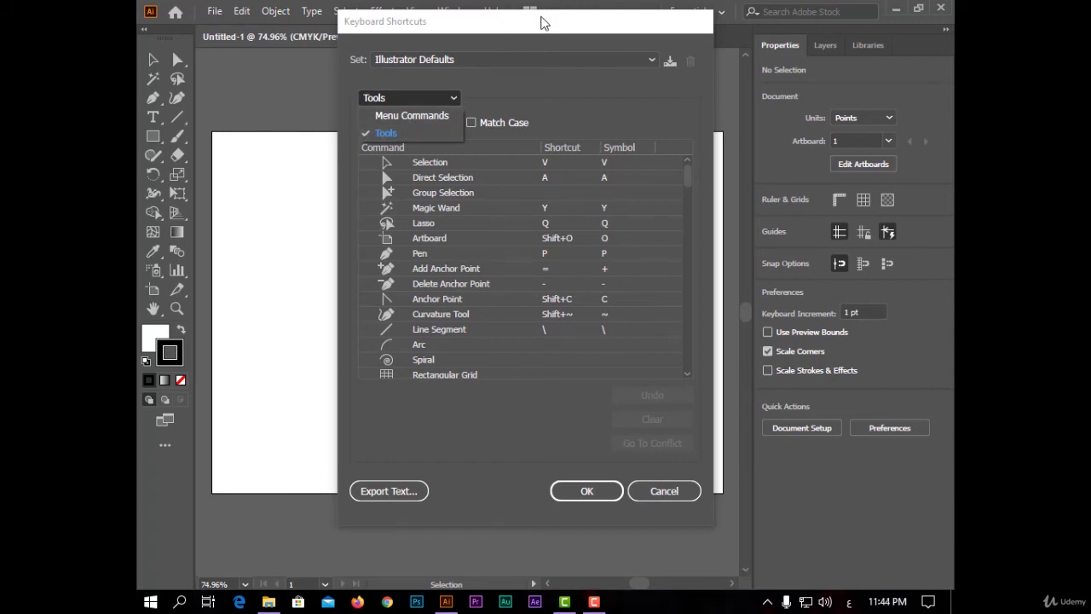
pyautogui.click(396, 132)
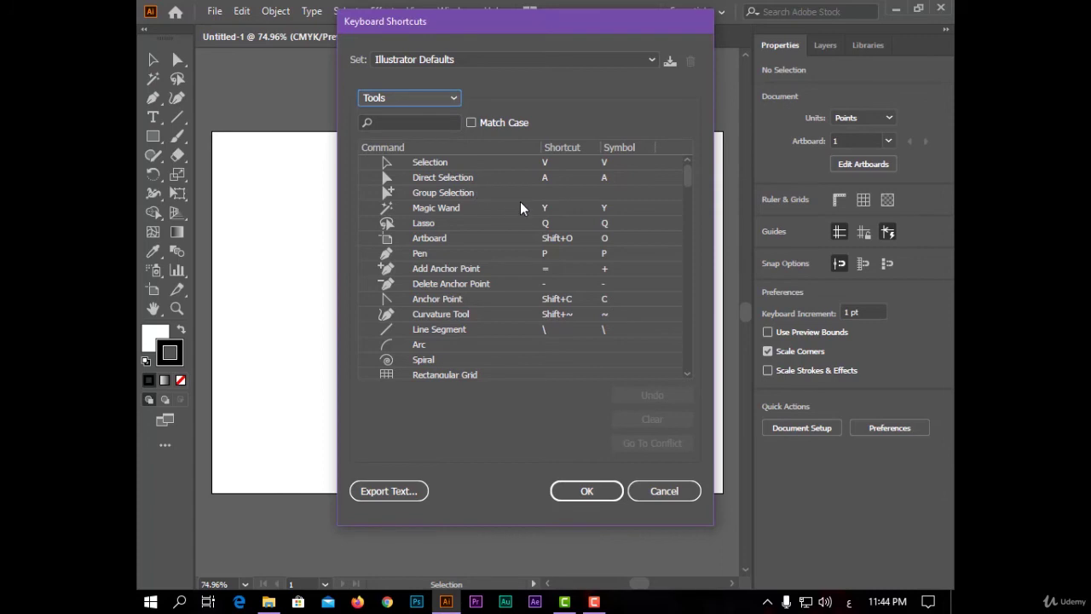
# Step: Inspect the Magic Wand, Direct Selection, Group Selection, Polygon and Star shortcuts without changing them
pyautogui.scroll(-15, 527, 247)
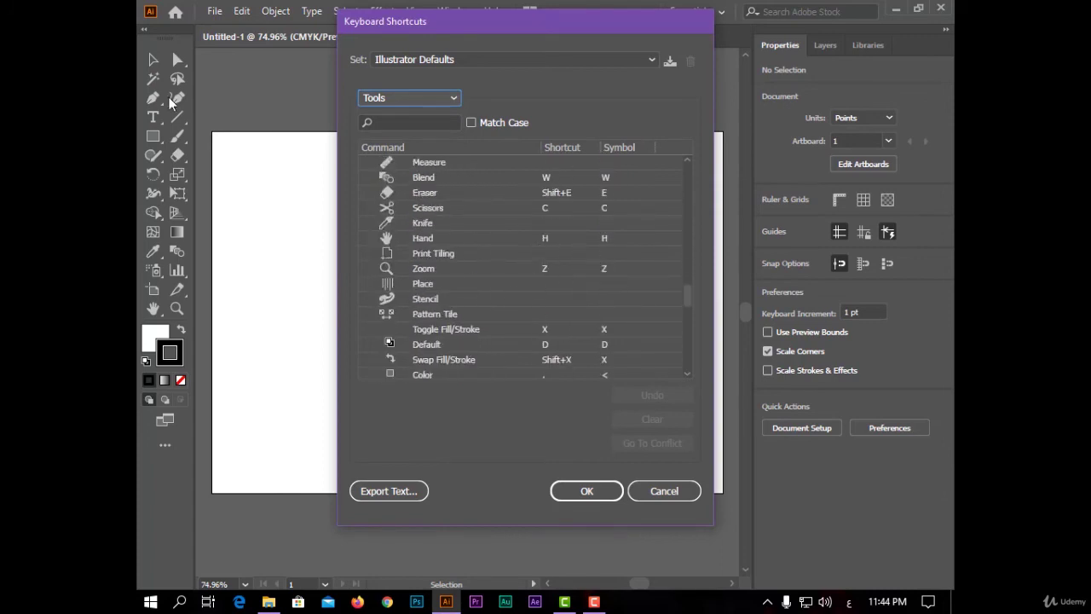
pyautogui.scroll(-5, 431, 245)
pyautogui.scroll(-6, 431, 246)
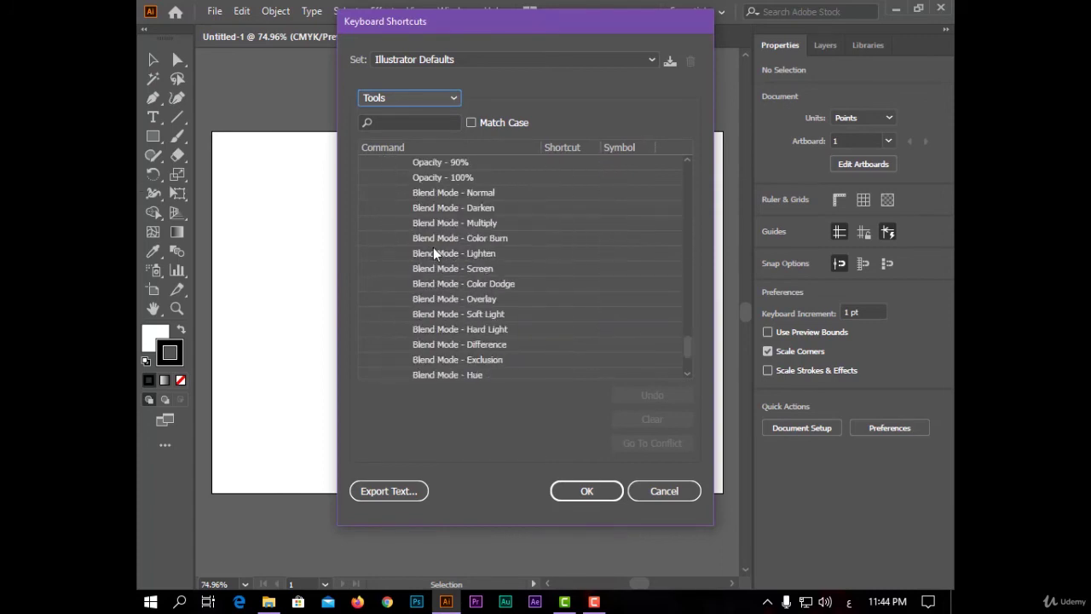
pyautogui.scroll(20, 439, 245)
pyautogui.scroll(6, 449, 237)
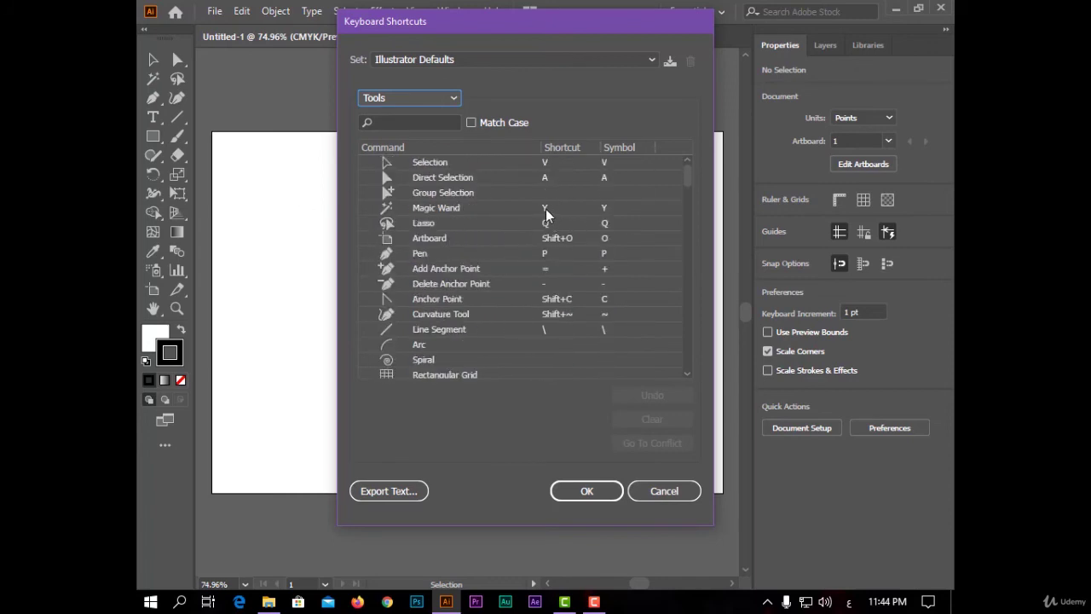
pyautogui.click(550, 208)
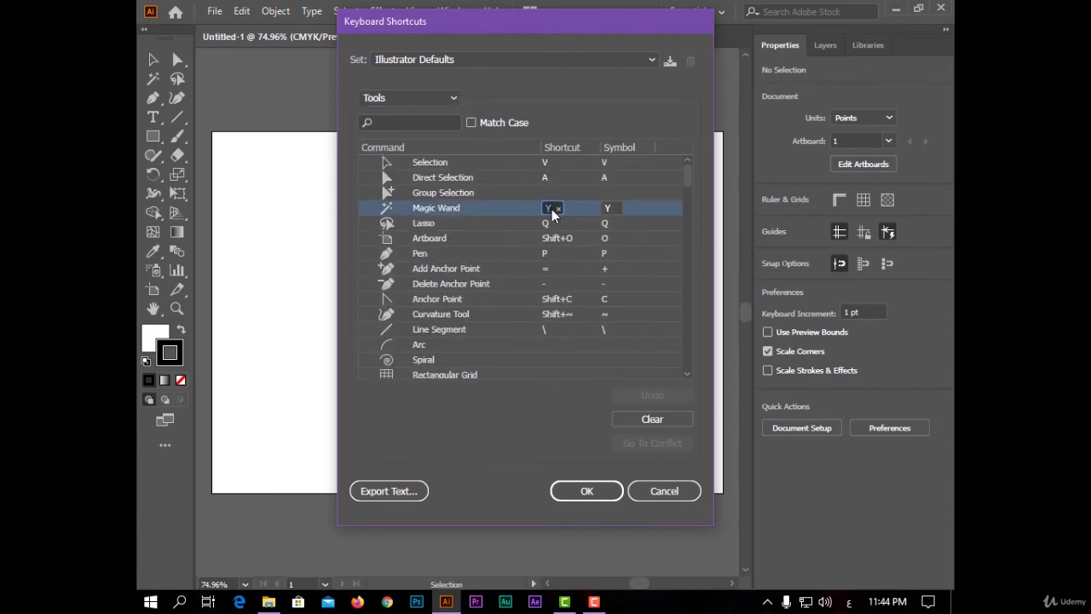
pyautogui.press('BackSpace')
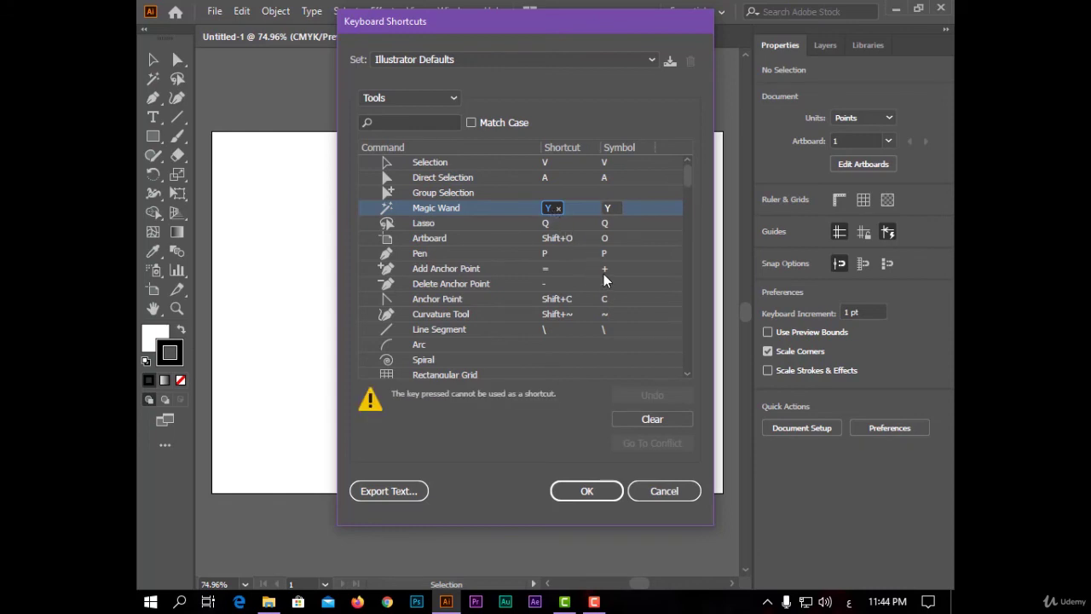
pyautogui.click(545, 177)
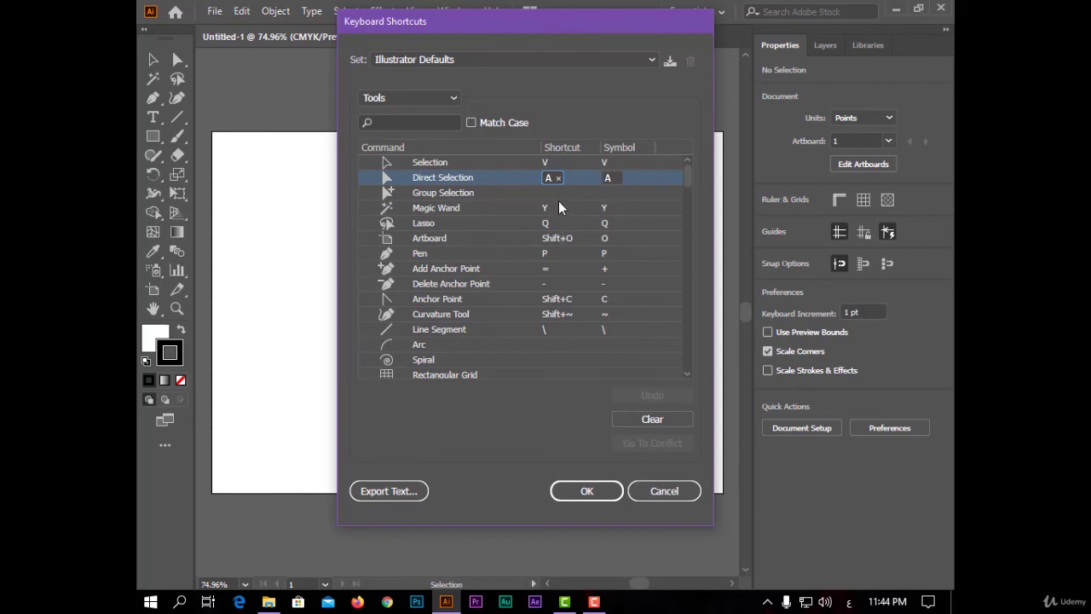
pyautogui.click(550, 197)
pyautogui.scroll(-4, 621, 354)
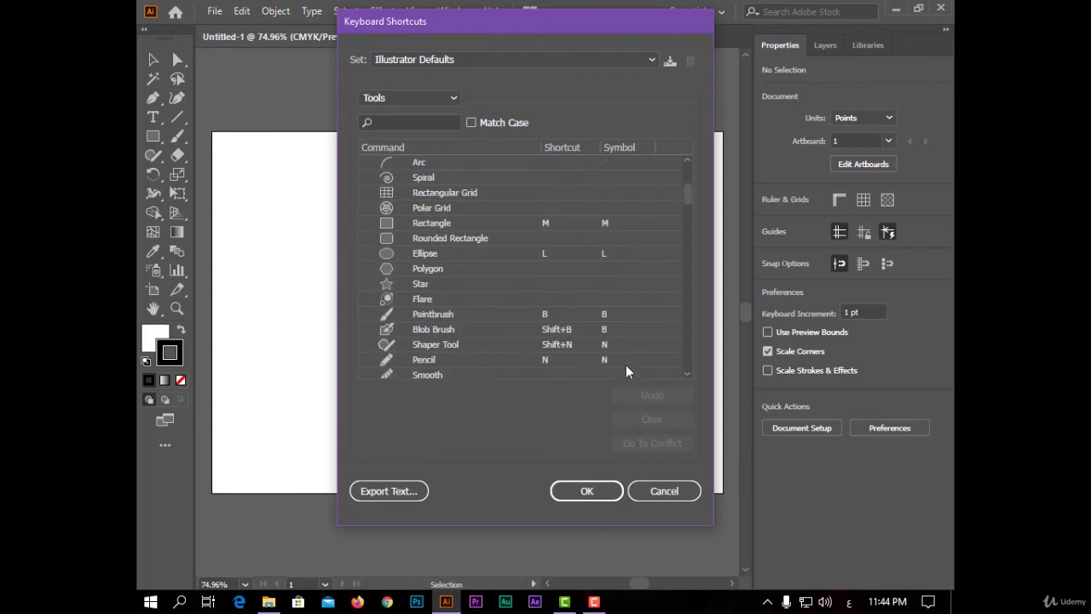
pyautogui.click(554, 268)
pyautogui.click(554, 285)
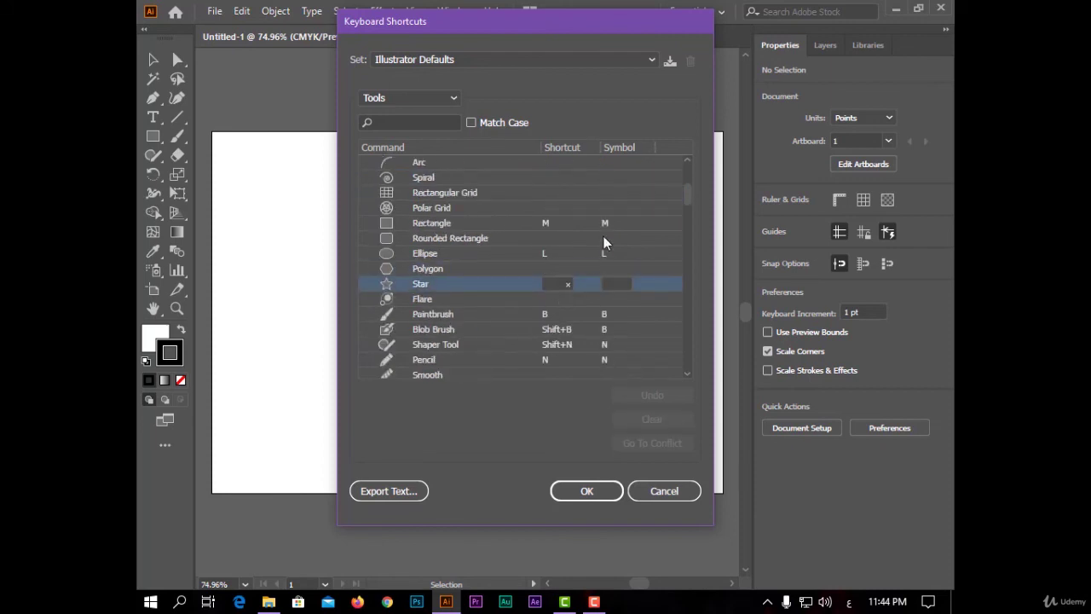
# Step: Show Menu Commands, expand File, and scroll its shortcuts such as New Ctrl+N and Save Ctrl+S
pyautogui.click(450, 97)
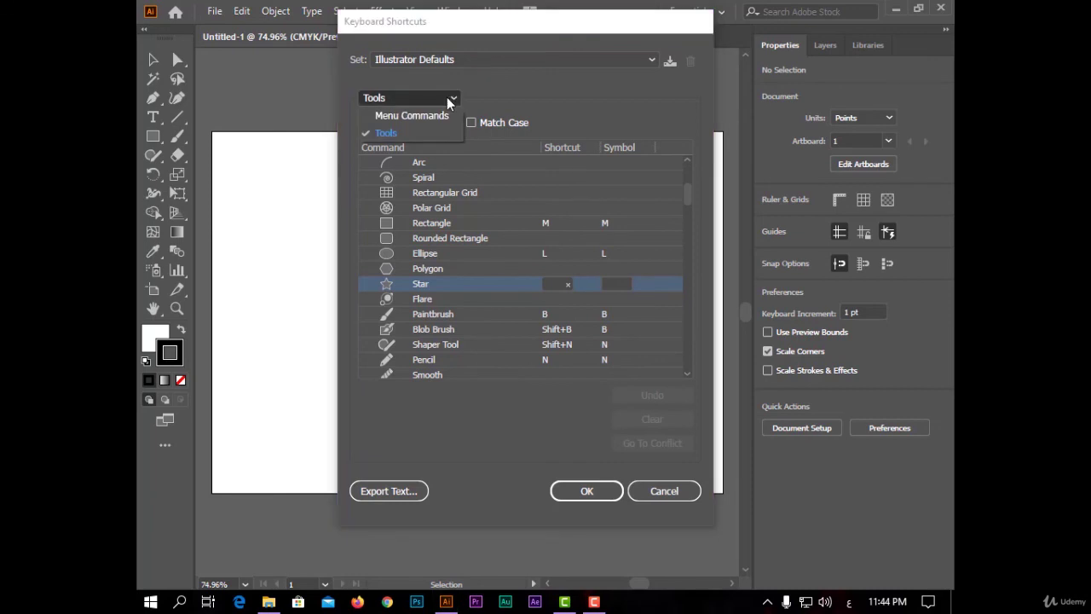
pyautogui.click(388, 116)
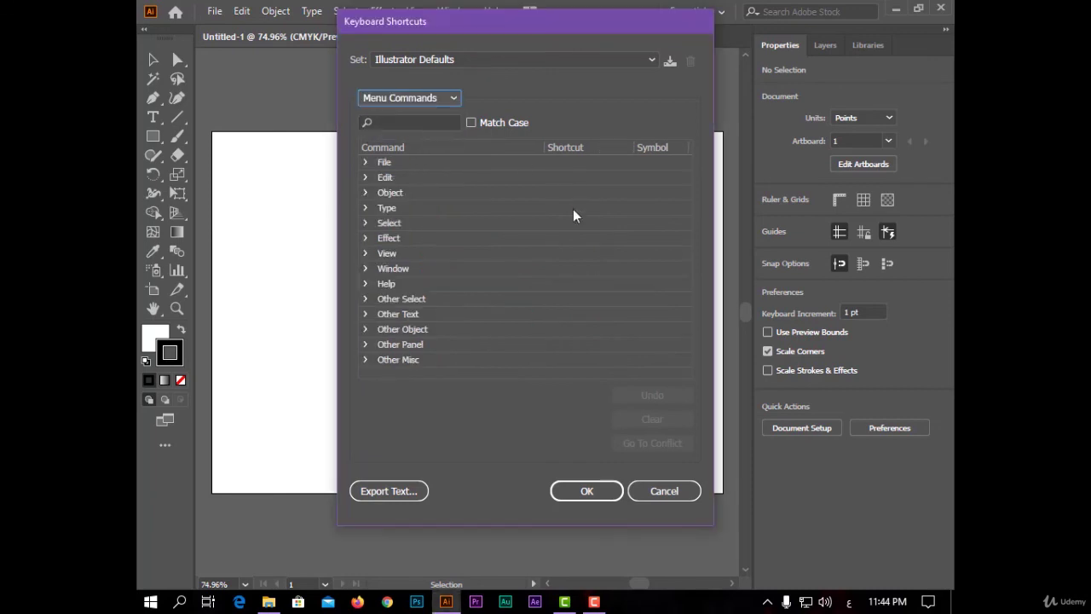
pyautogui.click(365, 162)
pyautogui.scroll(-5, 451, 200)
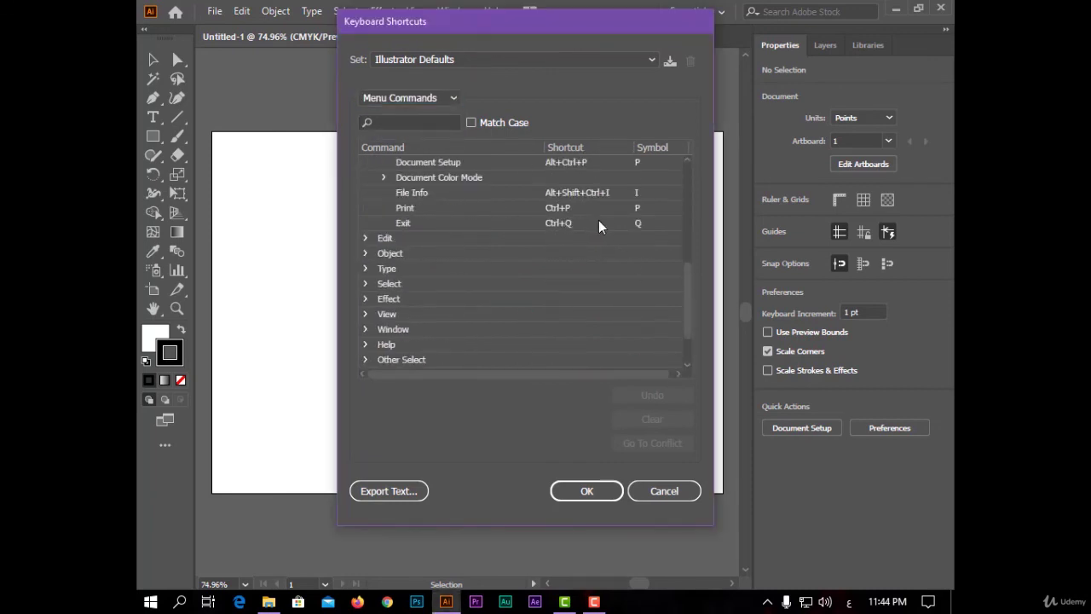
pyautogui.scroll(5, 579, 225)
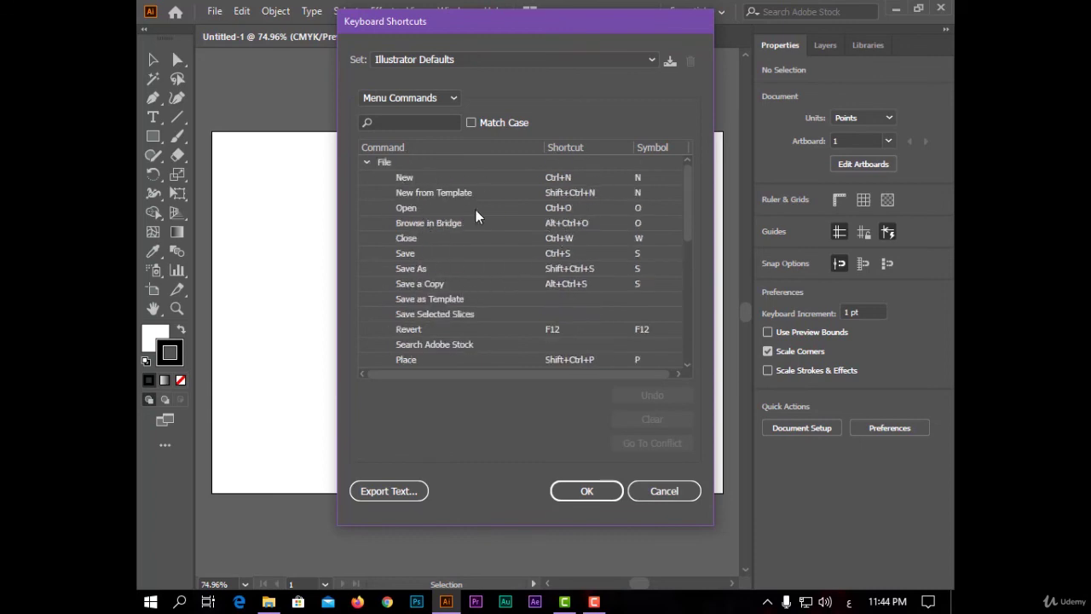
pyautogui.scroll(-2, 484, 256)
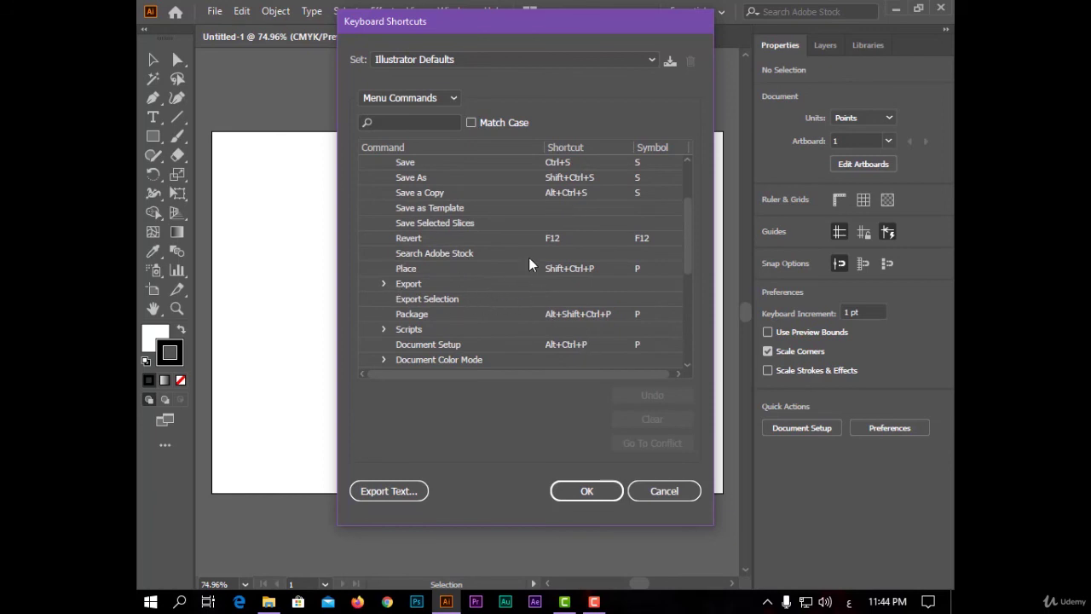
pyautogui.scroll(-5, 528, 261)
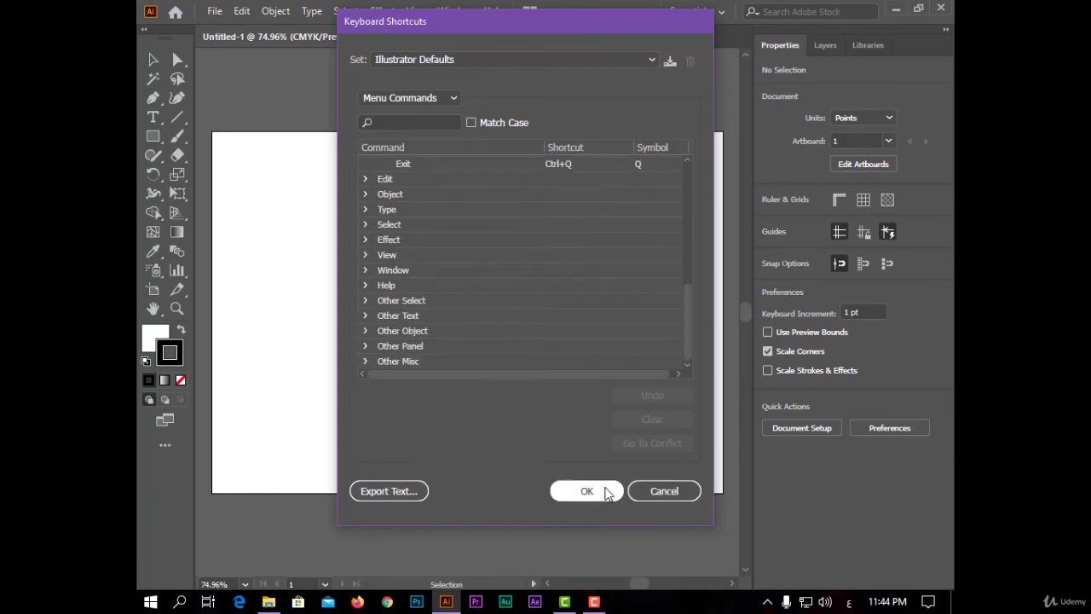